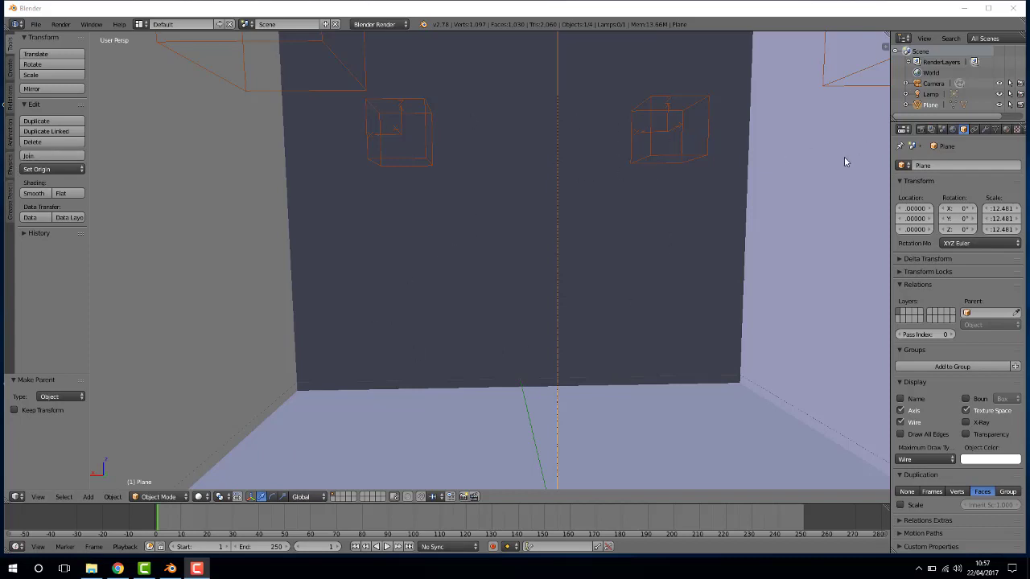
- Open both the Tool Shelf and the Properties side panel in the 3D view, then narrow the side panel slightly
{"action": "key", "text": "n"}
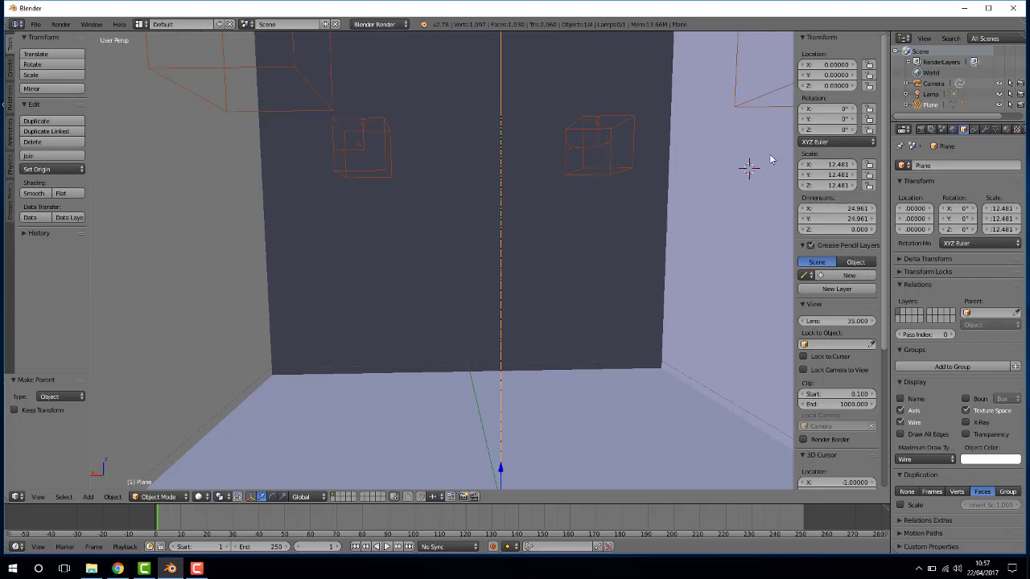
{"action": "key", "text": "n"}
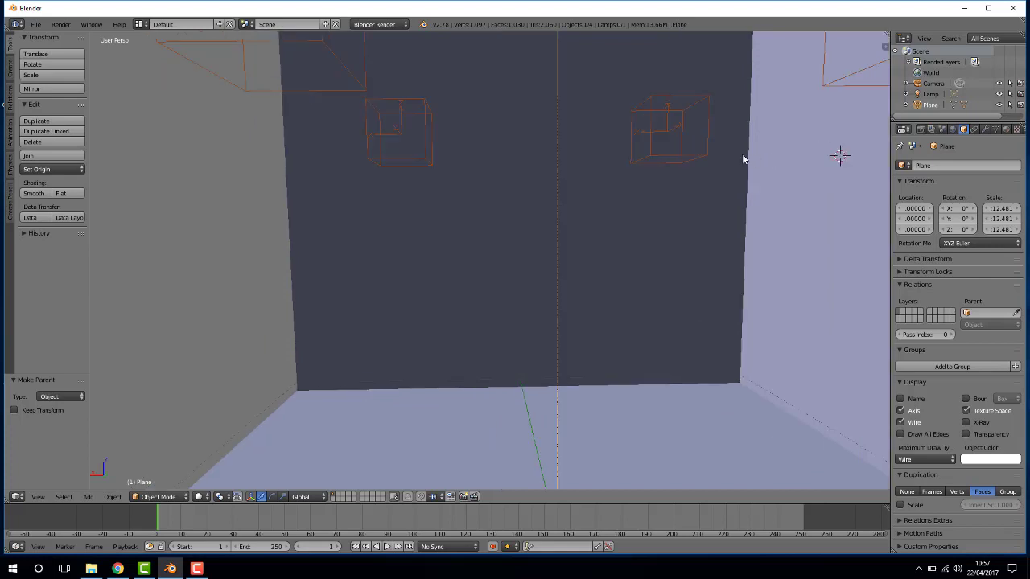
{"action": "key", "text": "t"}
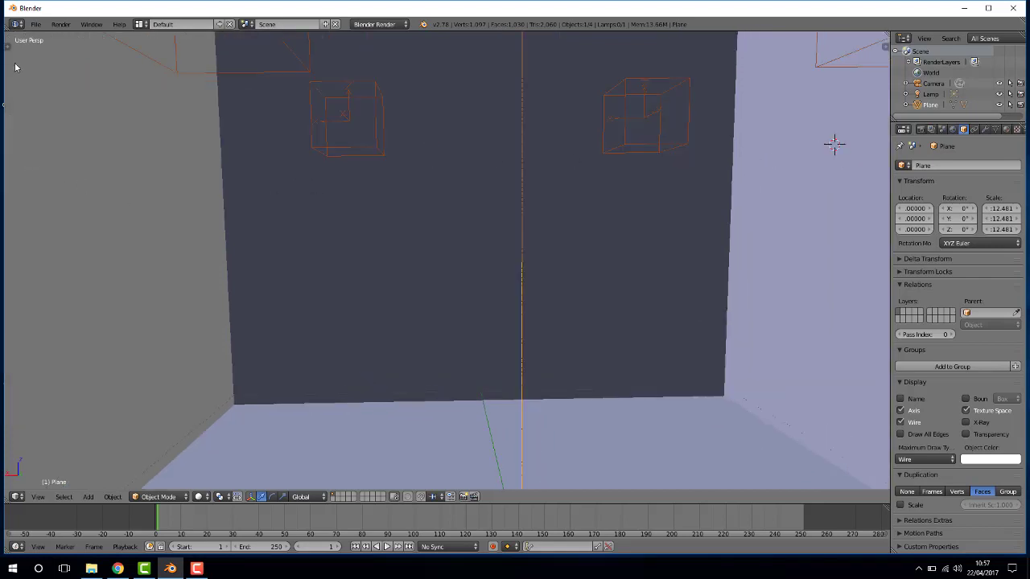
{"action": "left_click", "coordinate": [10, 46]}
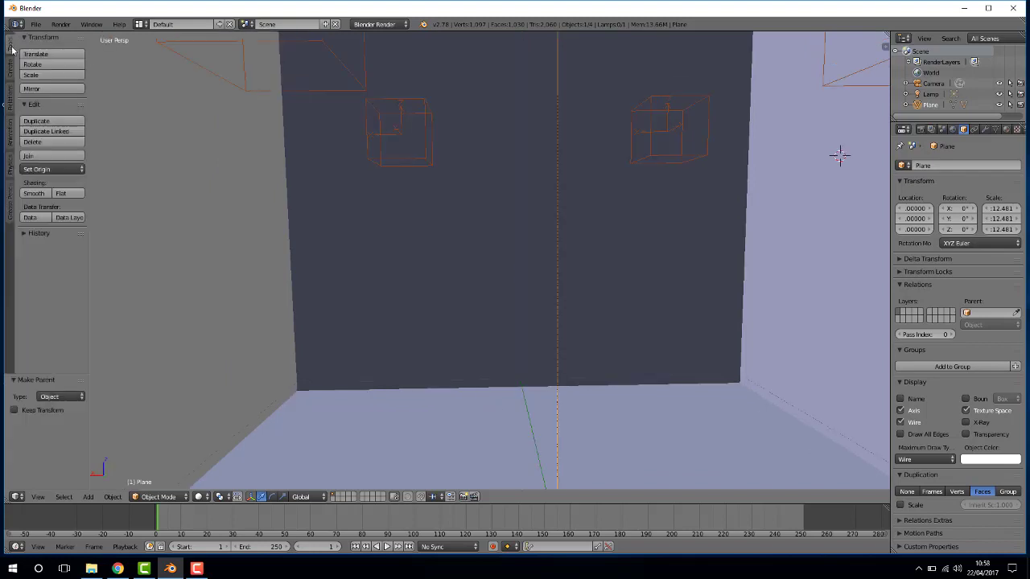
{"action": "left_click", "coordinate": [882, 51]}
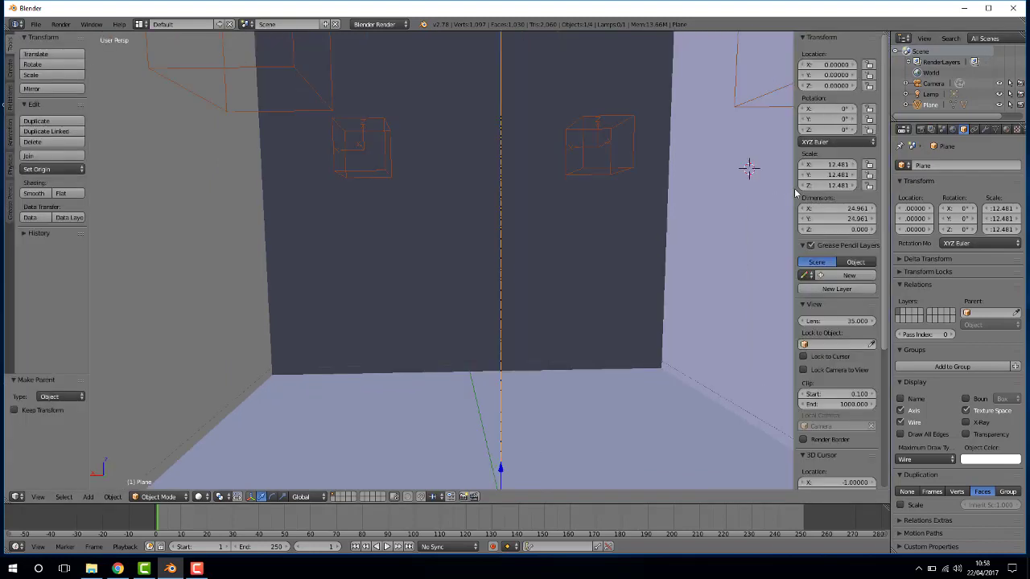
{"action": "mouse_move", "coordinate": [795, 193]}
{"action": "left_mouse_down"}
{"action": "mouse_move", "coordinate": [891, 187]}
{"action": "mouse_move", "coordinate": [797, 179]}
{"action": "left_mouse_up"}
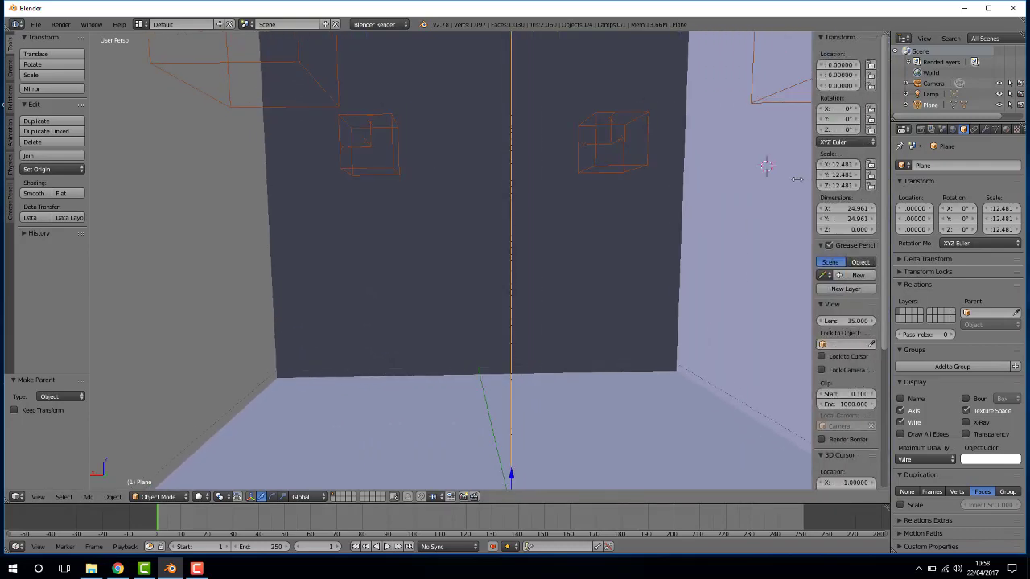
- Peek at the Python log, make the timeline slightly taller, then close both 3D view shelves
{"action": "left_click_drag", "start_coordinate": [519, 30], "coordinate": [505, 169]}
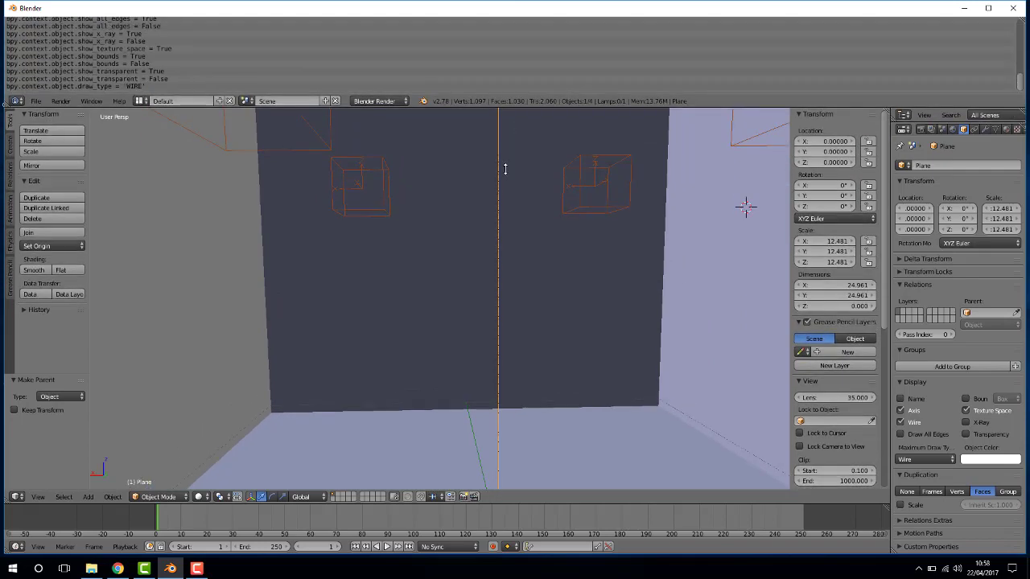
{"action": "left_click_drag", "start_coordinate": [521, 120], "coordinate": [534, 30]}
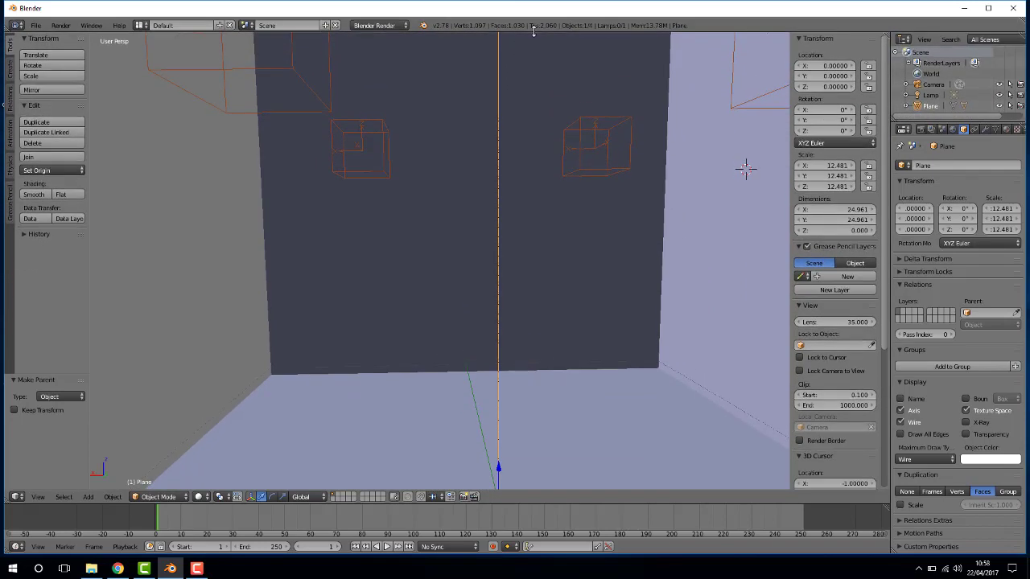
{"action": "mouse_move", "coordinate": [491, 489]}
{"action": "left_mouse_down"}
{"action": "mouse_move", "coordinate": [495, 425]}
{"action": "mouse_move", "coordinate": [499, 495]}
{"action": "left_mouse_up"}
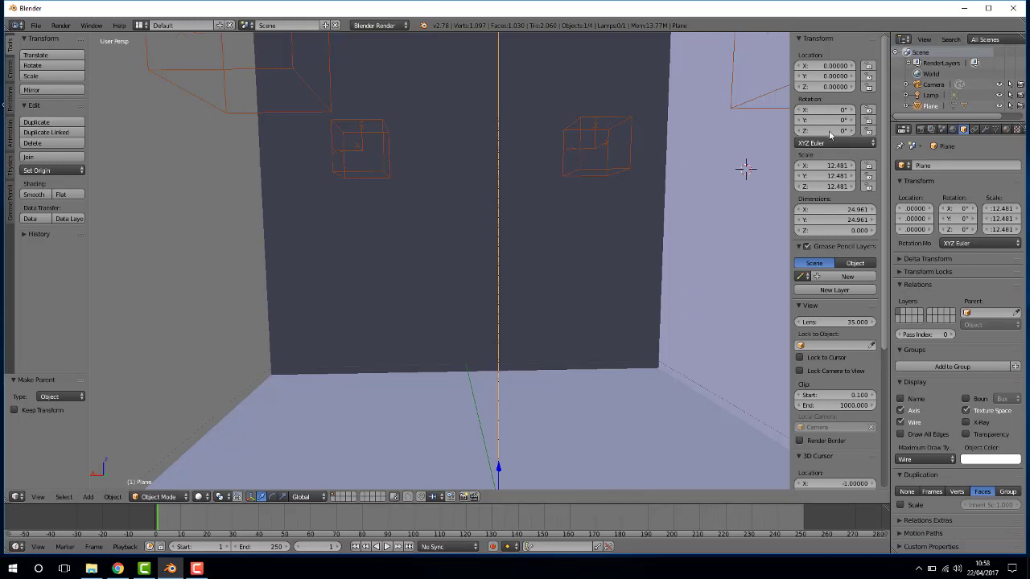
{"action": "key", "text": "n"}
{"action": "key", "text": "t"}
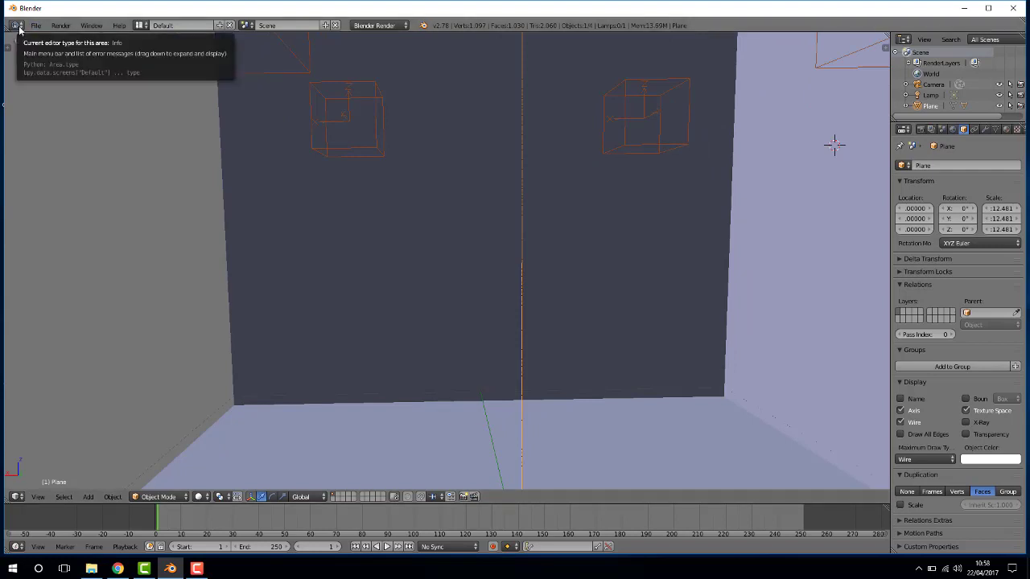
- Switch the top area to a Properties editor and then back to Info
{"action": "left_click", "coordinate": [15, 25]}
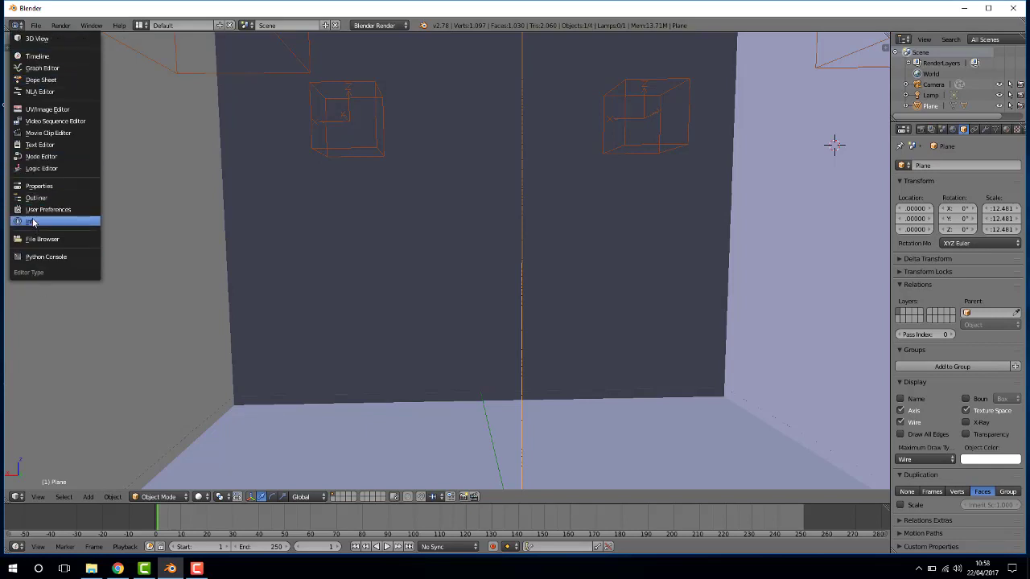
{"action": "left_click", "coordinate": [37, 186]}
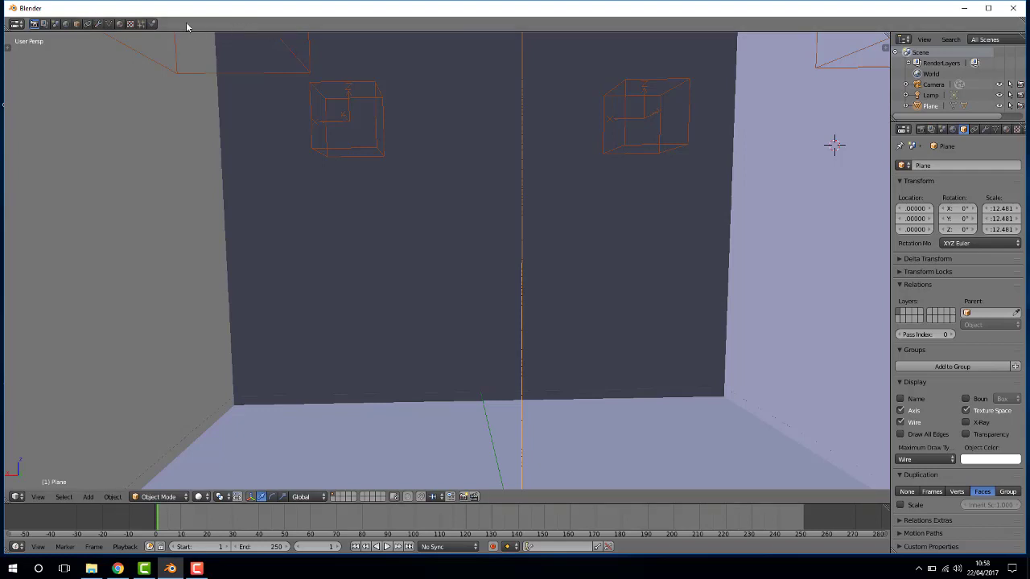
{"action": "left_click", "coordinate": [16, 24]}
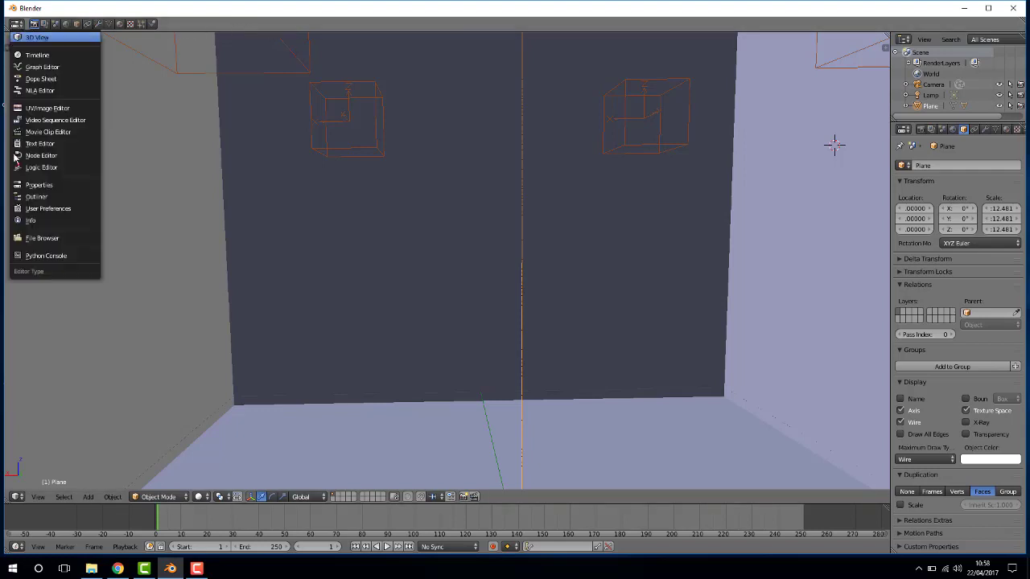
{"action": "left_click", "coordinate": [34, 221]}
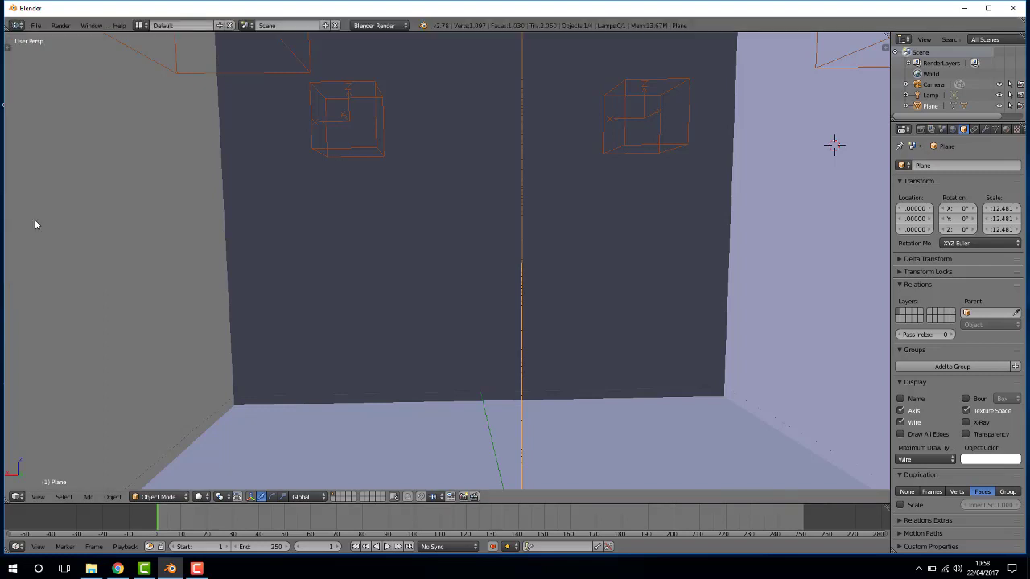
- Switch the main area to the Graph Editor and back to the 3D View
{"action": "left_click", "coordinate": [18, 496]}
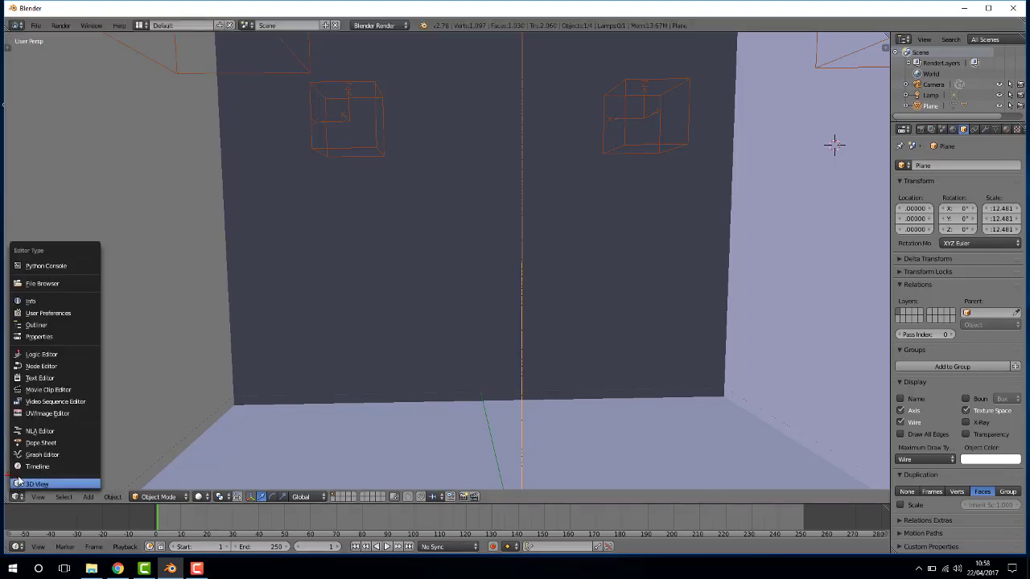
{"action": "left_click", "coordinate": [27, 457]}
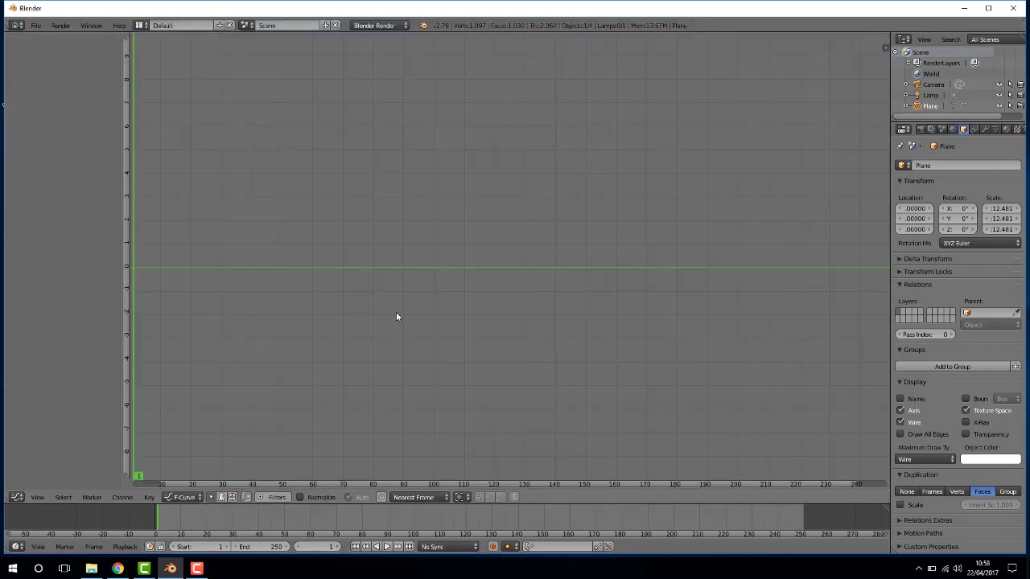
{"action": "left_click", "coordinate": [17, 497]}
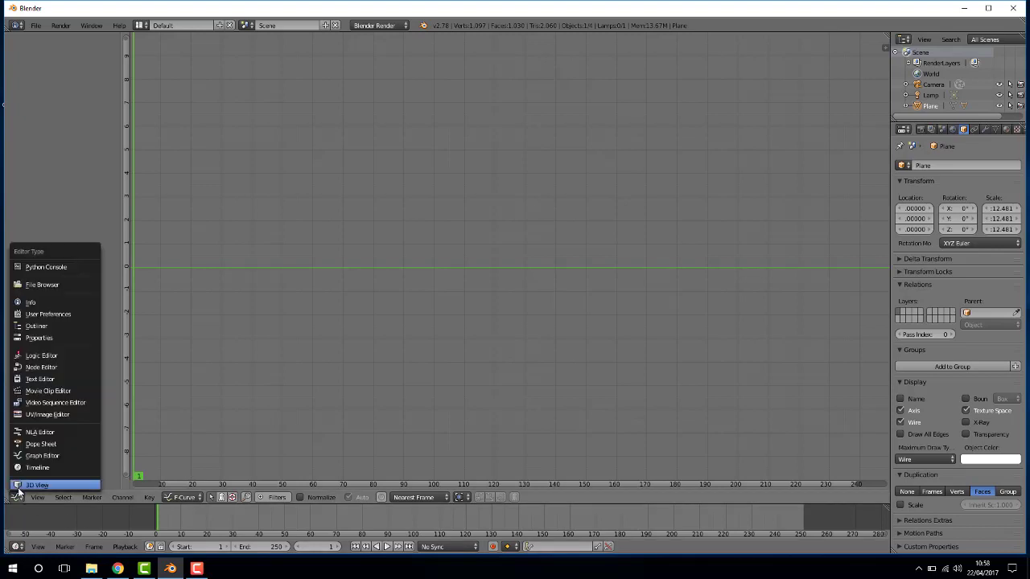
{"action": "left_click", "coordinate": [32, 485]}
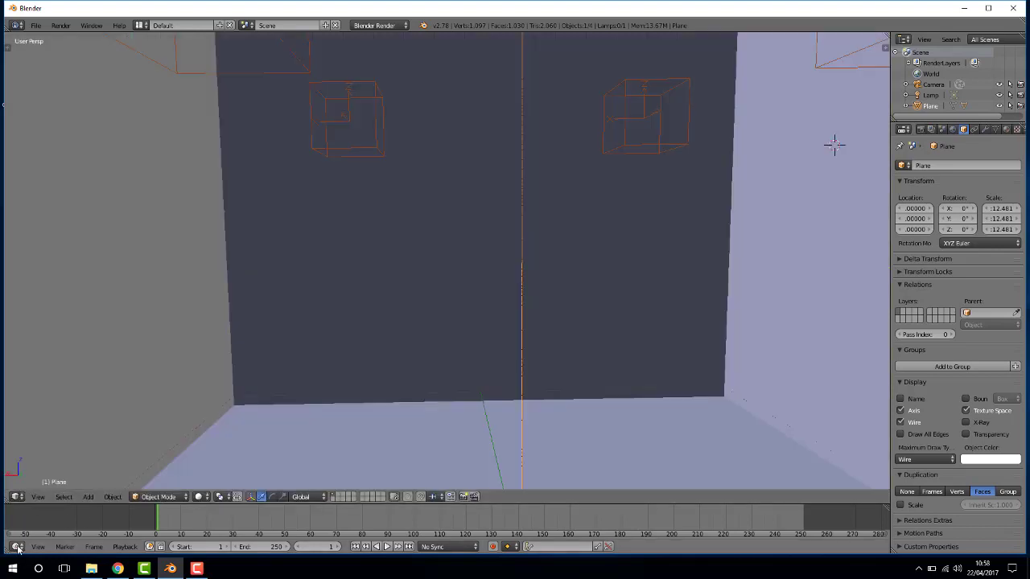
{"action": "left_click", "coordinate": [16, 547]}
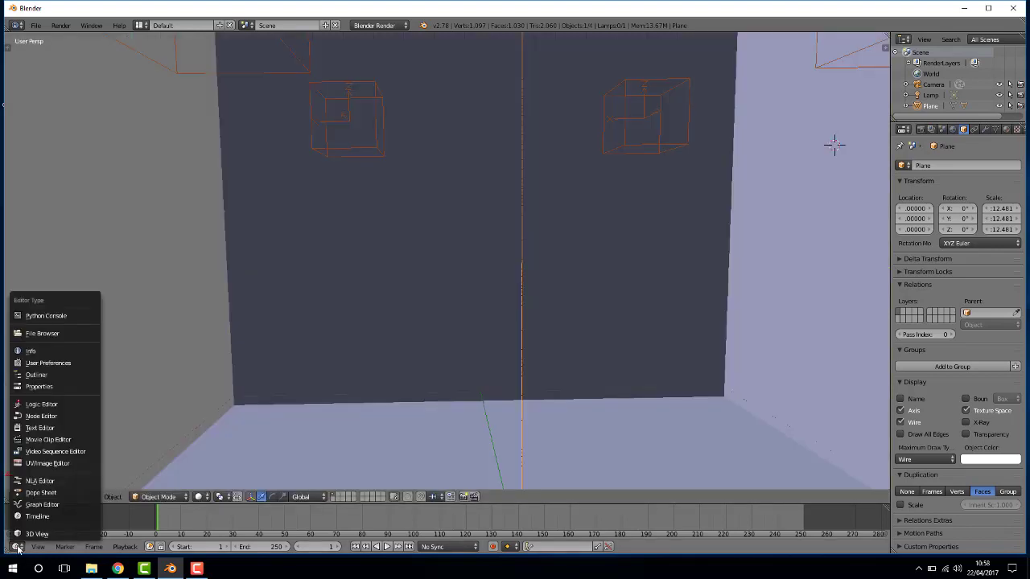
- Turn the bottom area into a taller UV/Image Editor, then revert it to a Timeline
{"action": "left_click", "coordinate": [32, 465]}
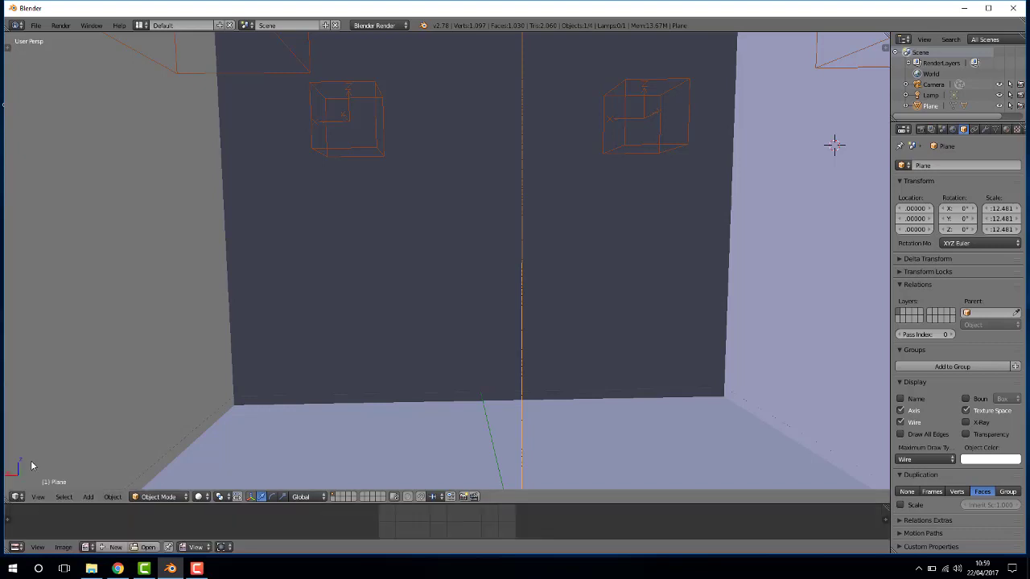
{"action": "mouse_move", "coordinate": [411, 504]}
{"action": "left_mouse_down"}
{"action": "mouse_move", "coordinate": [433, 325]}
{"action": "mouse_move", "coordinate": [410, 490]}
{"action": "left_mouse_up"}
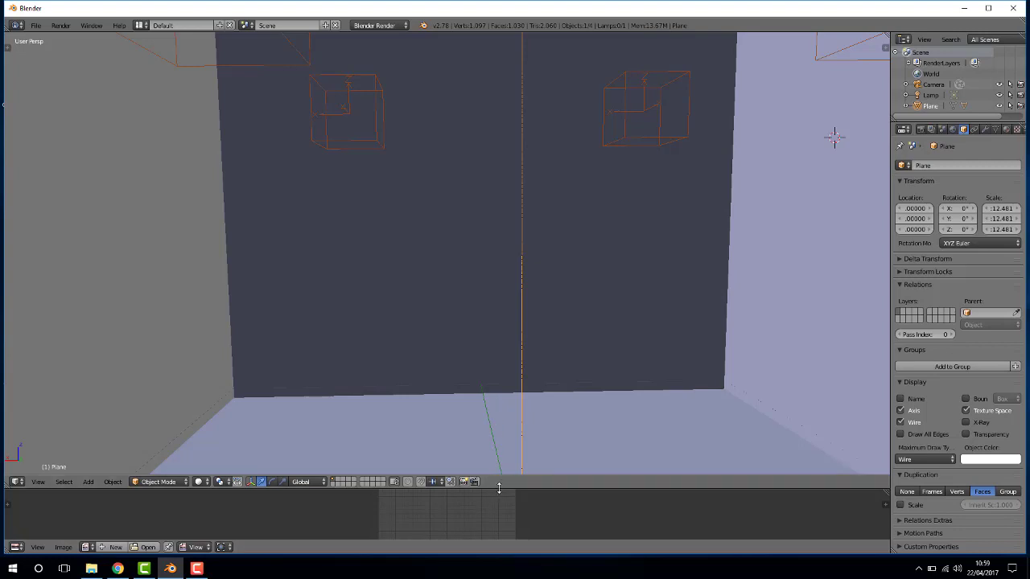
{"action": "mouse_move", "coordinate": [499, 488]}
{"action": "left_mouse_down"}
{"action": "mouse_move", "coordinate": [518, 466]}
{"action": "mouse_move", "coordinate": [518, 486]}
{"action": "left_mouse_up"}
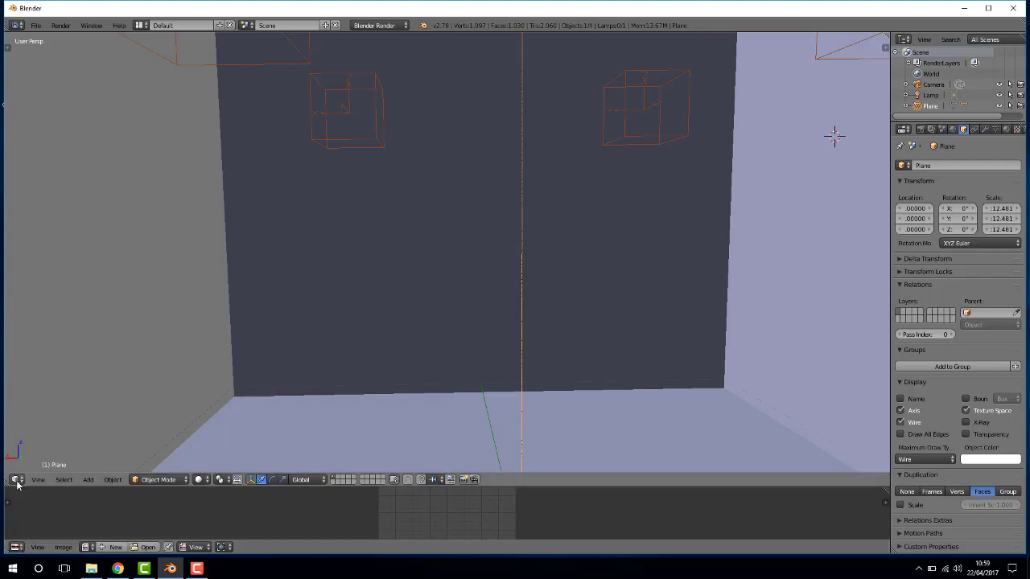
{"action": "left_click", "coordinate": [16, 547]}
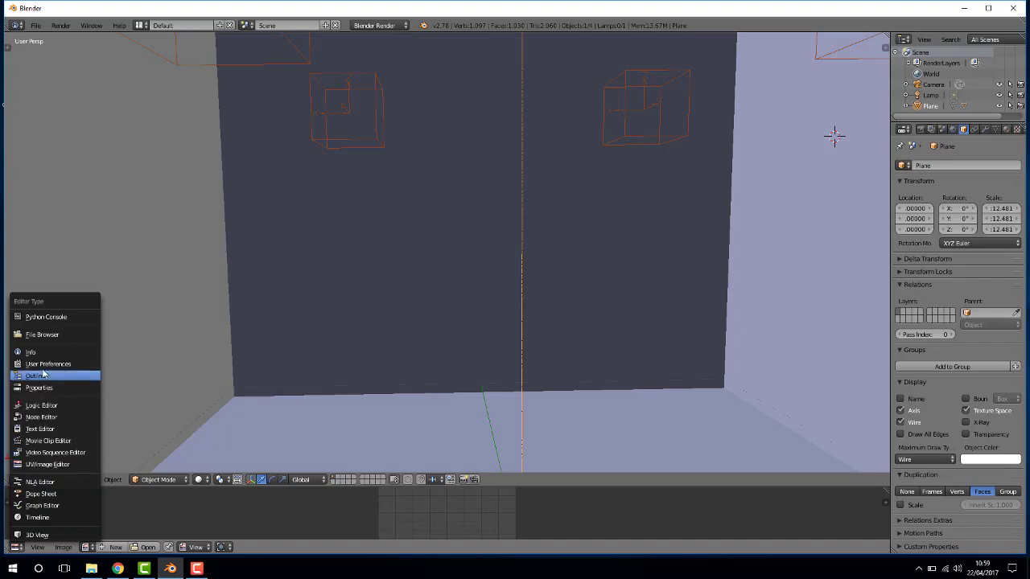
{"action": "left_click", "coordinate": [35, 519]}
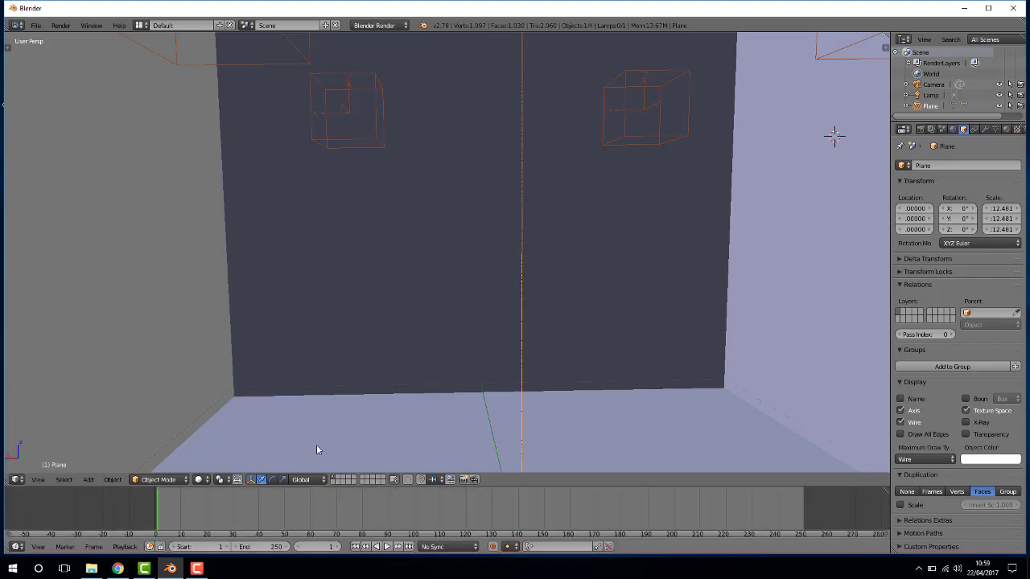
- Replace the Outliner with a UV/Image Editor and drag its lower border down to enlarge it
{"action": "left_click", "coordinate": [904, 38]}
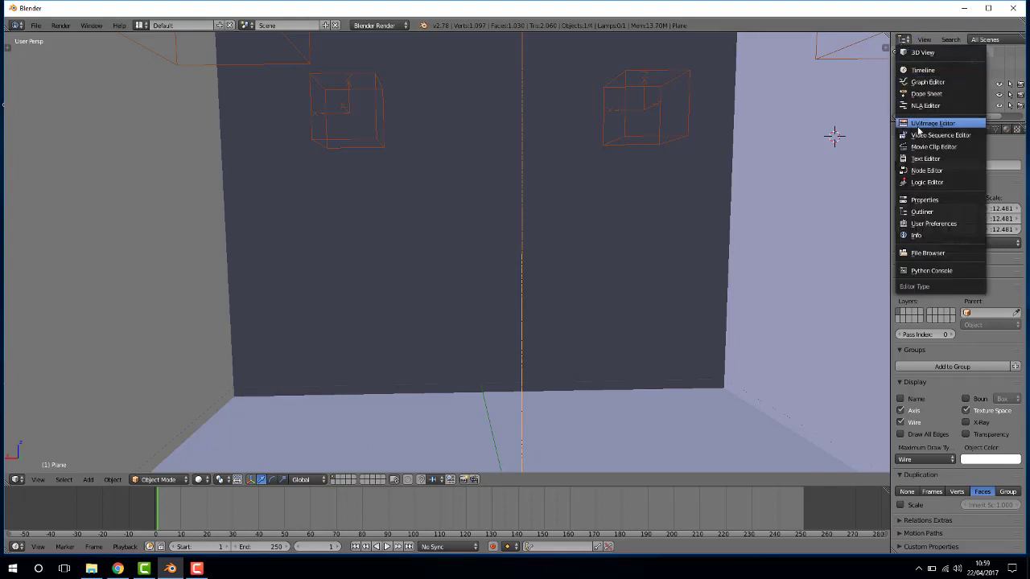
{"action": "left_click", "coordinate": [925, 123]}
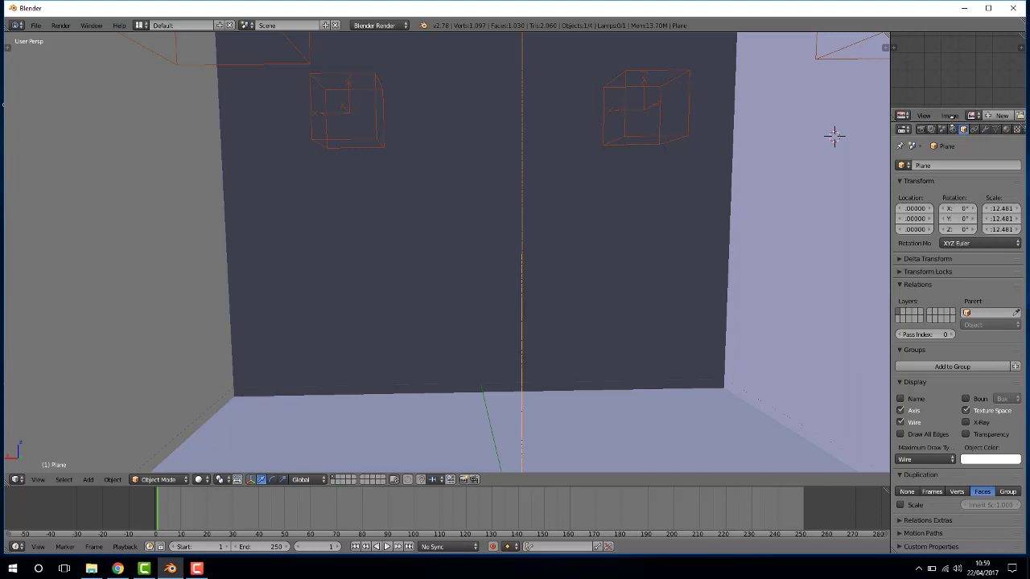
{"action": "mouse_move", "coordinate": [950, 112]}
{"action": "left_mouse_down"}
{"action": "mouse_move", "coordinate": [925, 181]}
{"action": "mouse_move", "coordinate": [815, 177]}
{"action": "left_mouse_up"}
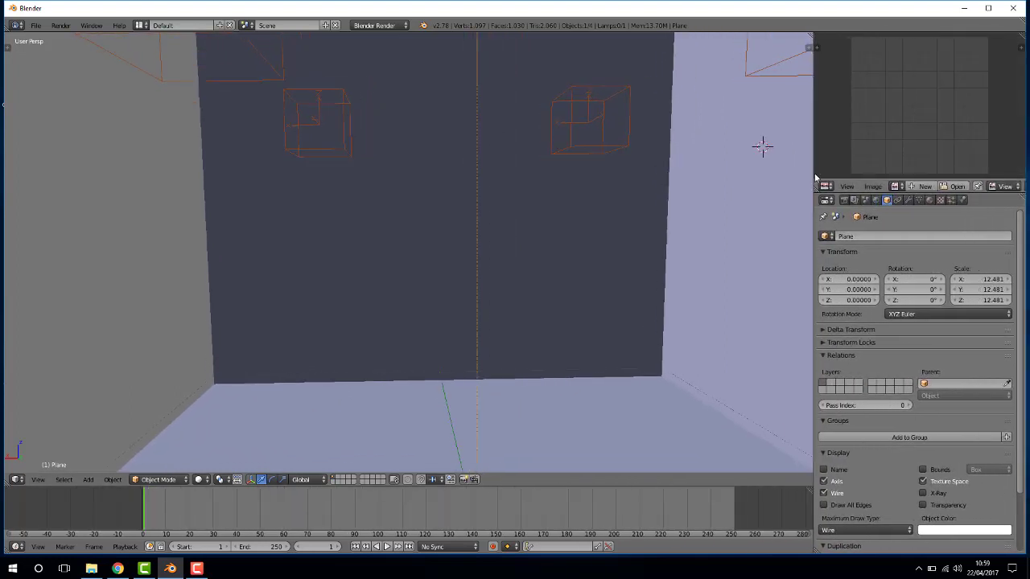
{"action": "left_click", "coordinate": [826, 201]}
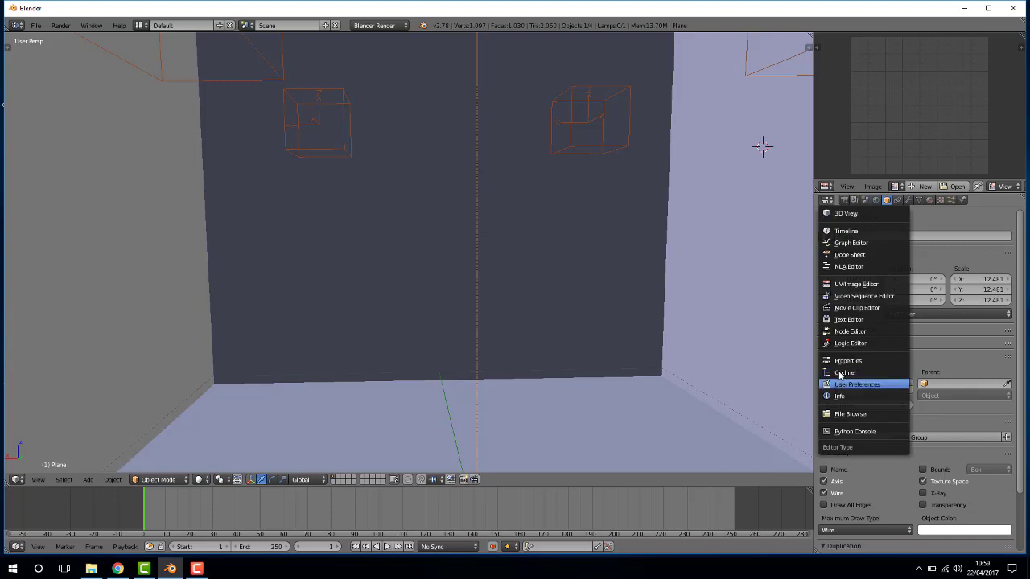
- Try User Preferences in the properties area, then restore the upper-right area to the Outliner
{"action": "key", "text": "Return"}
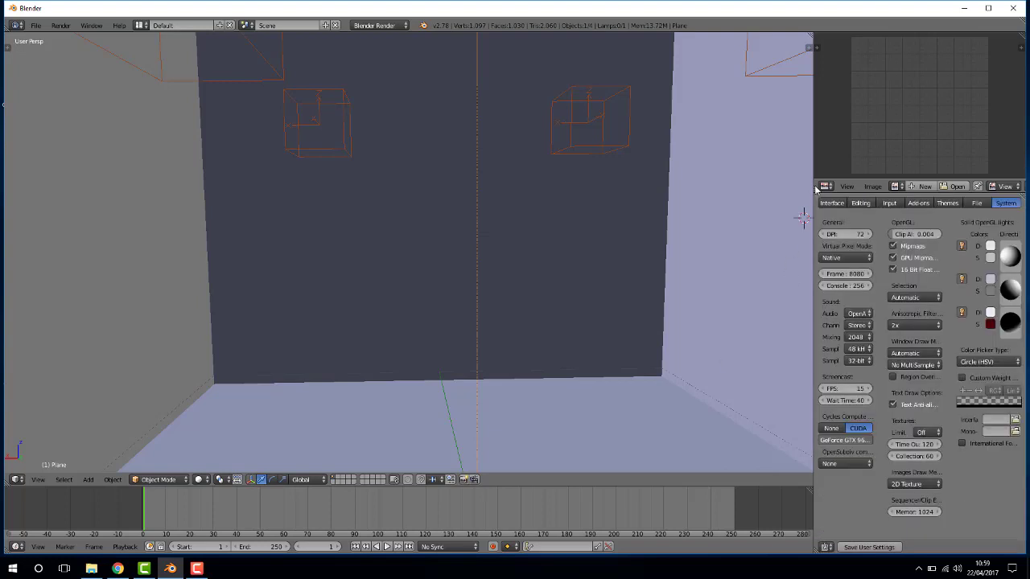
{"action": "left_click", "coordinate": [803, 219]}
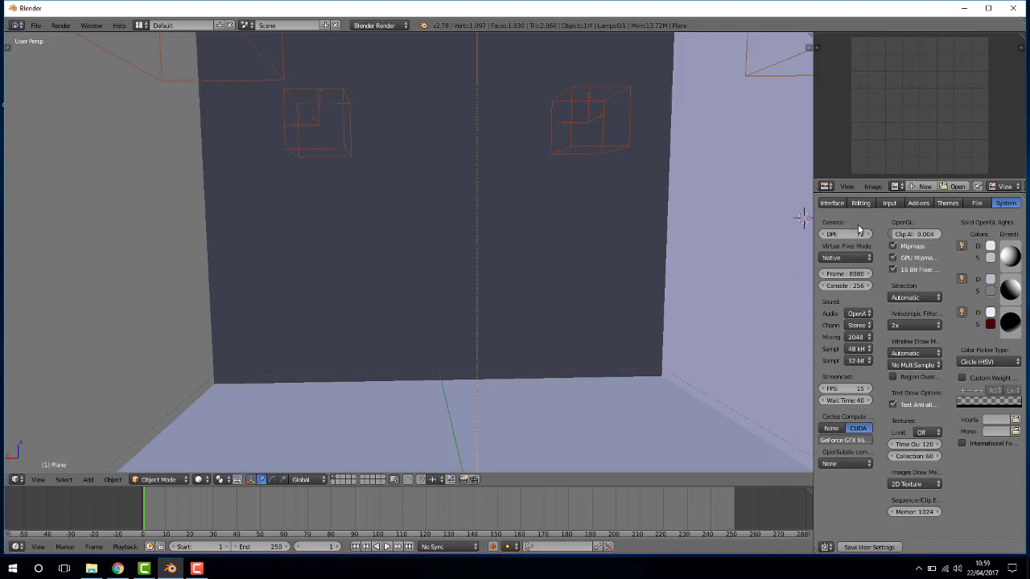
{"action": "left_click", "coordinate": [826, 187]}
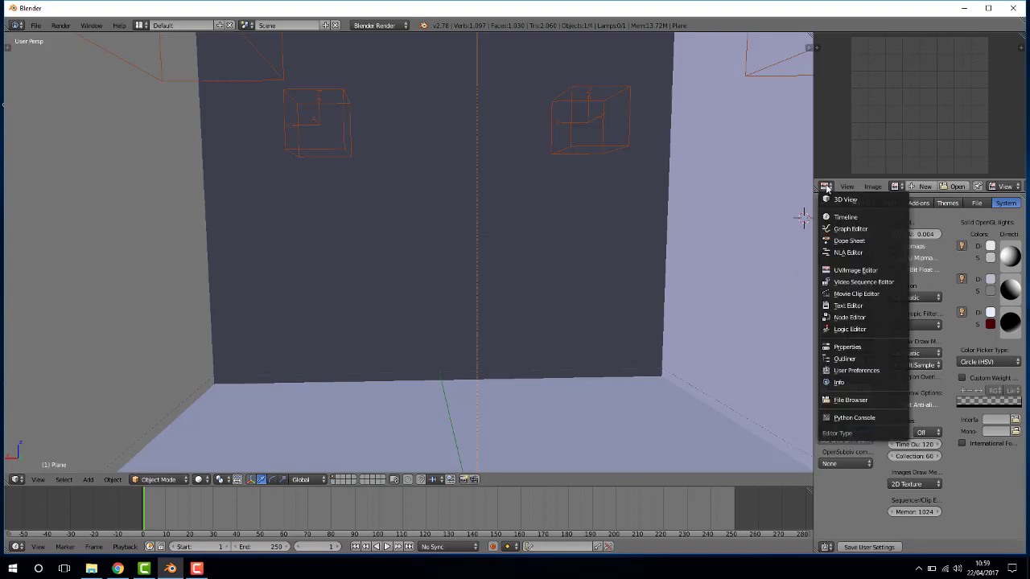
{"action": "left_click", "coordinate": [838, 346]}
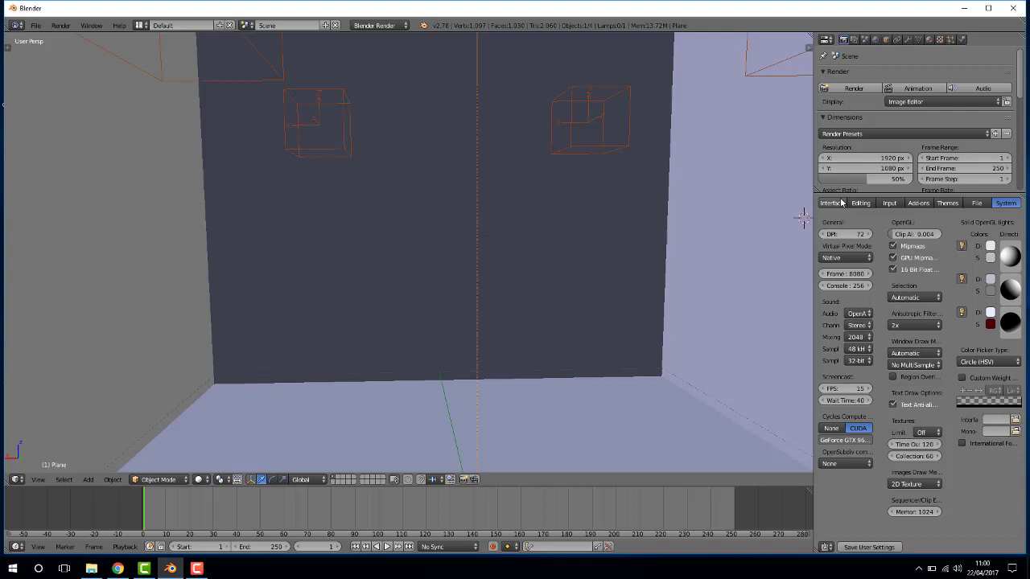
{"action": "left_click", "coordinate": [826, 39]}
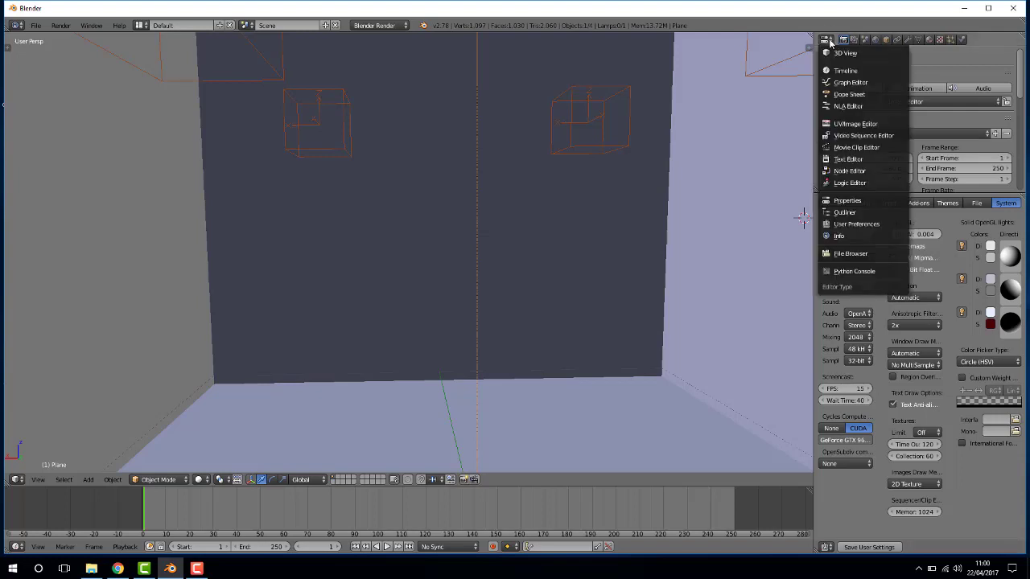
{"action": "left_click", "coordinate": [860, 214]}
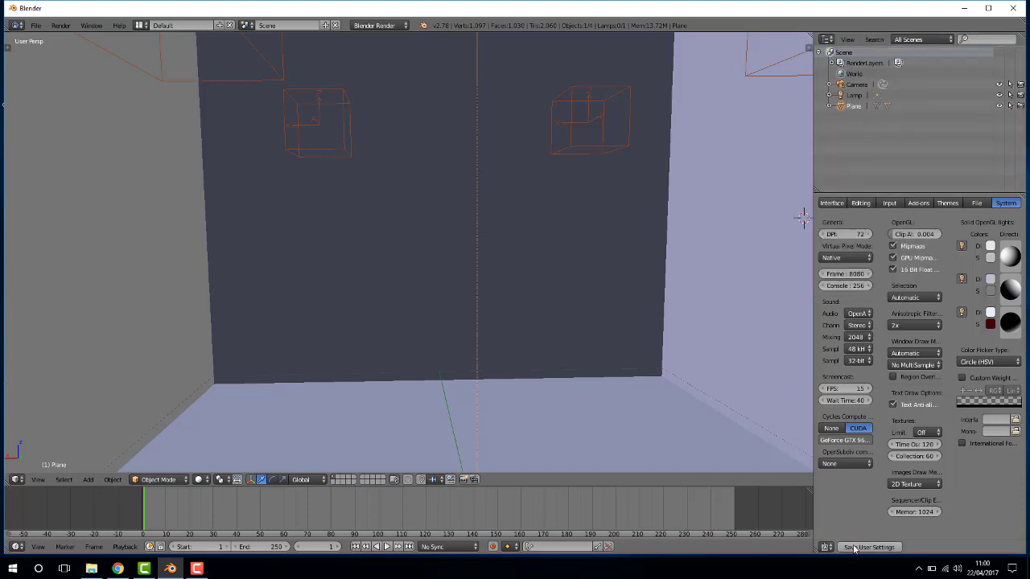
- Swap User Preferences for a Properties editor, browse Texture, Material and Object, then show World
{"action": "left_click", "coordinate": [826, 547]}
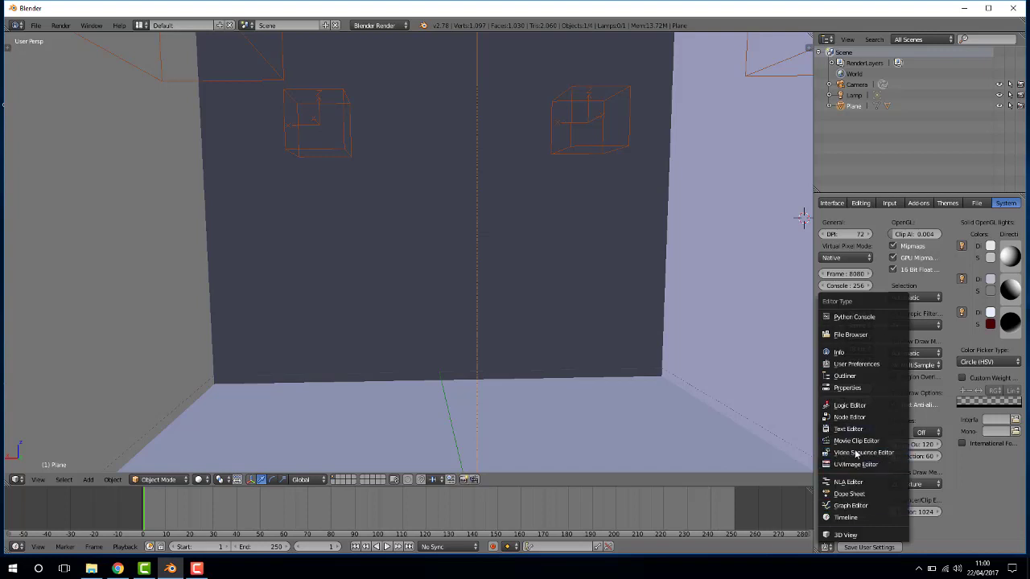
{"action": "left_click", "coordinate": [858, 389]}
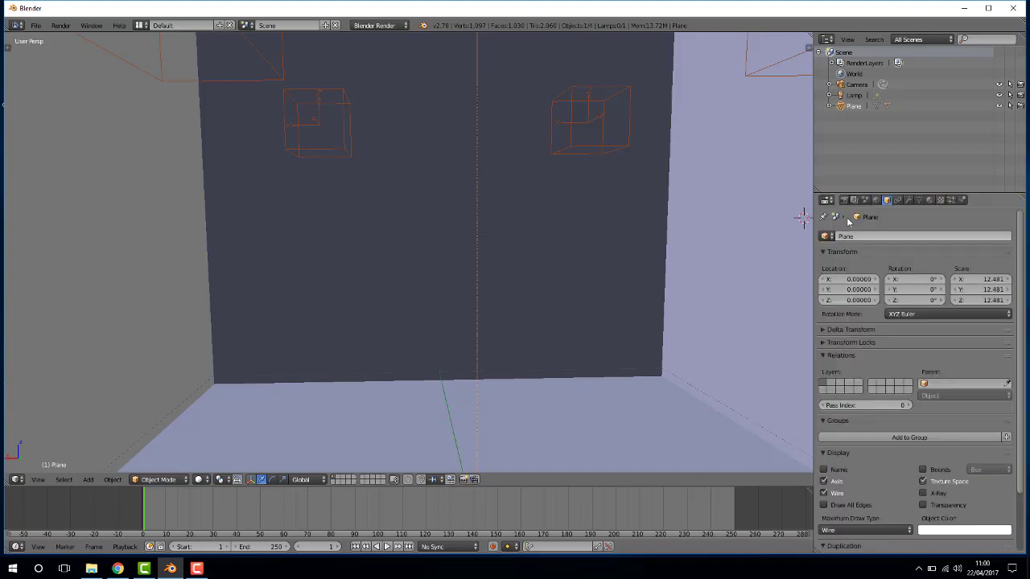
{"action": "left_click", "coordinate": [938, 201]}
{"action": "left_click", "coordinate": [929, 201]}
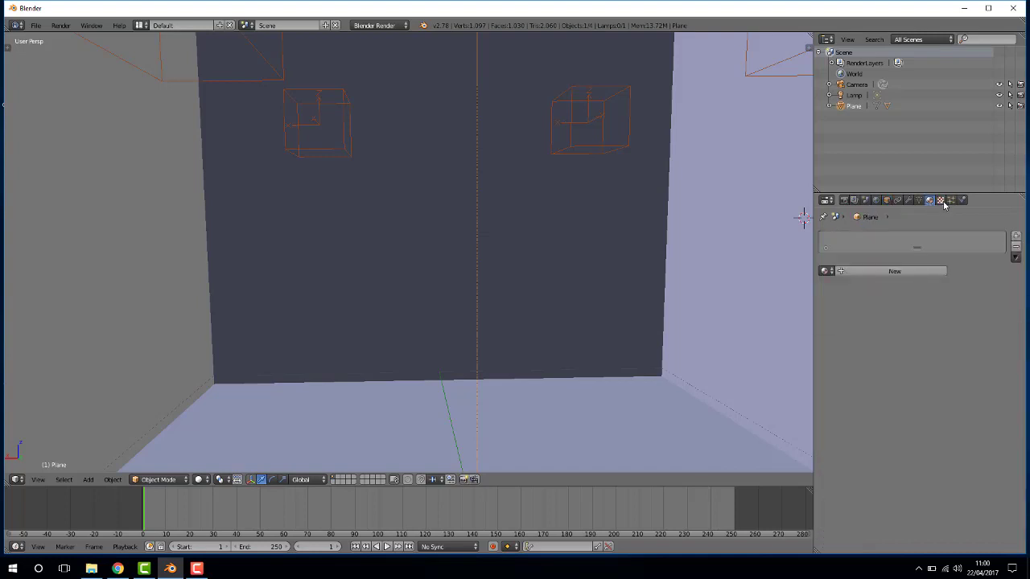
{"action": "left_click", "coordinate": [943, 203]}
{"action": "left_click", "coordinate": [888, 201]}
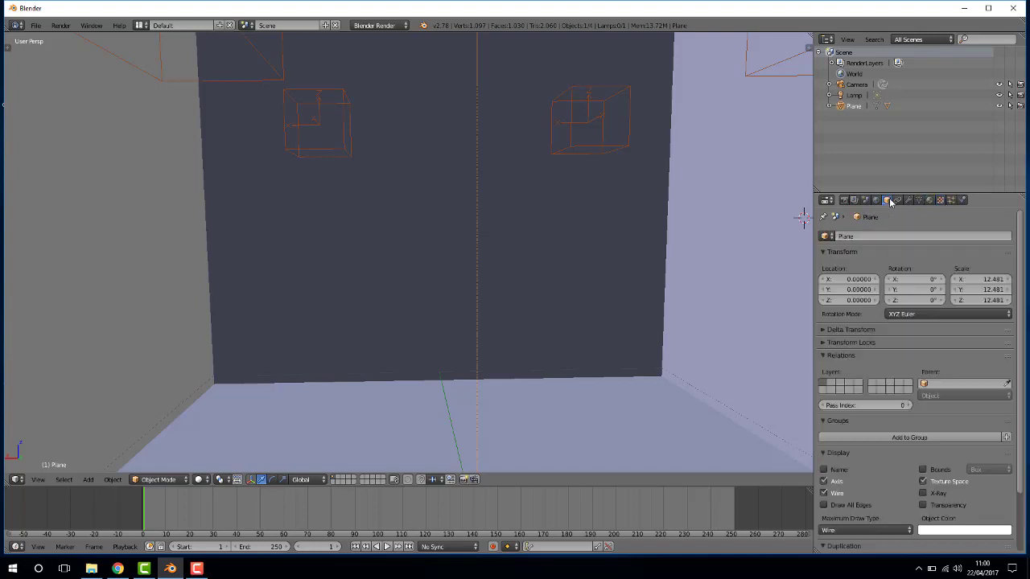
{"action": "left_click", "coordinate": [875, 200]}
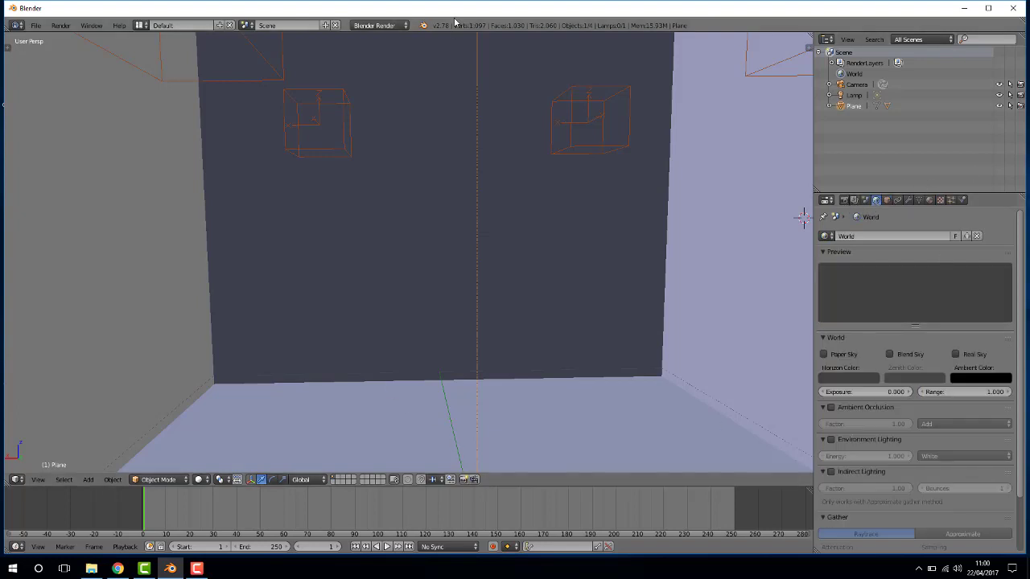
- Choose Cycles Render from the Info header's render engine list
{"action": "left_click", "coordinate": [391, 25]}
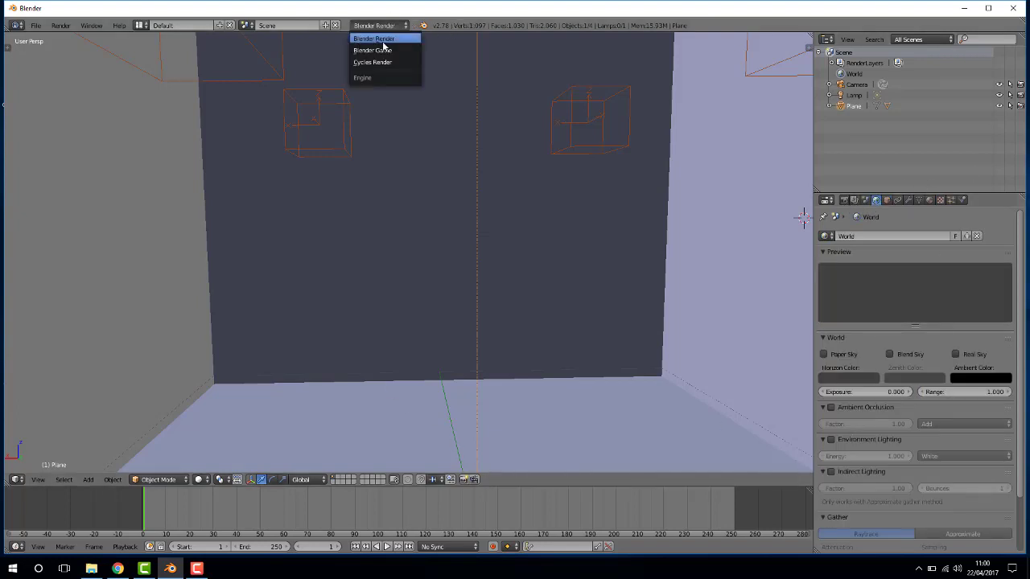
{"action": "left_click", "coordinate": [375, 62]}
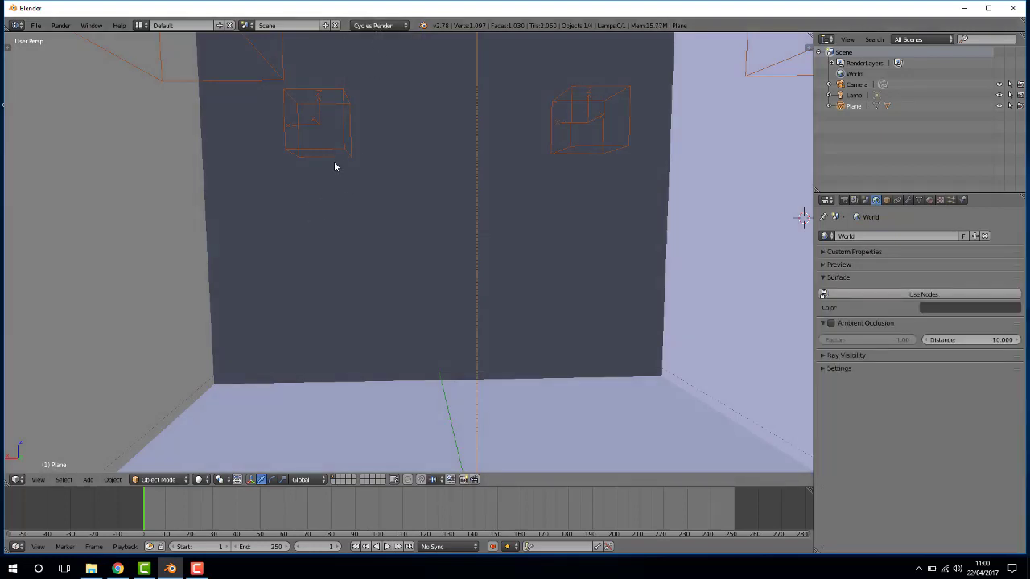
{"action": "left_click", "coordinate": [385, 25]}
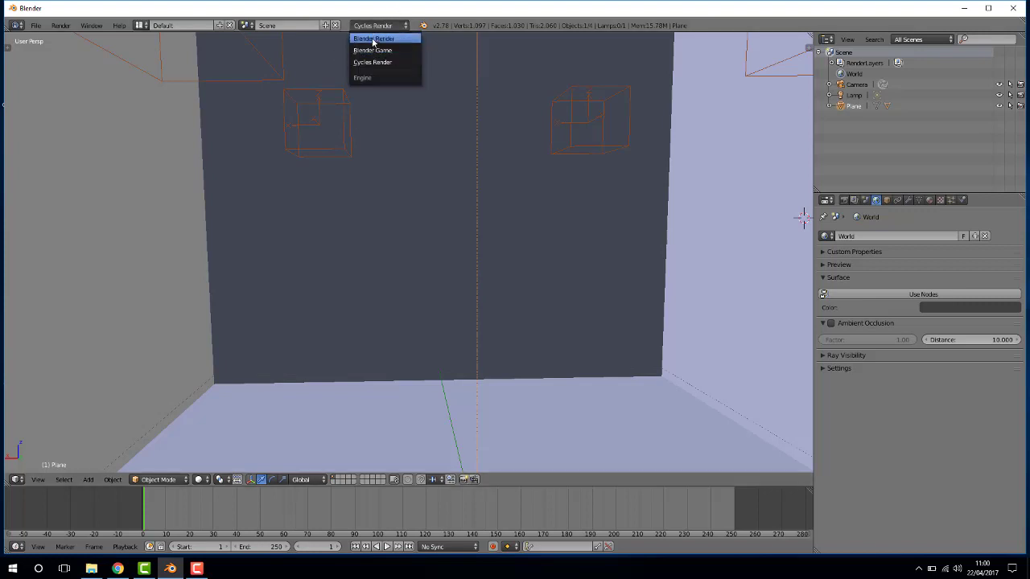
{"action": "left_click", "coordinate": [368, 61]}
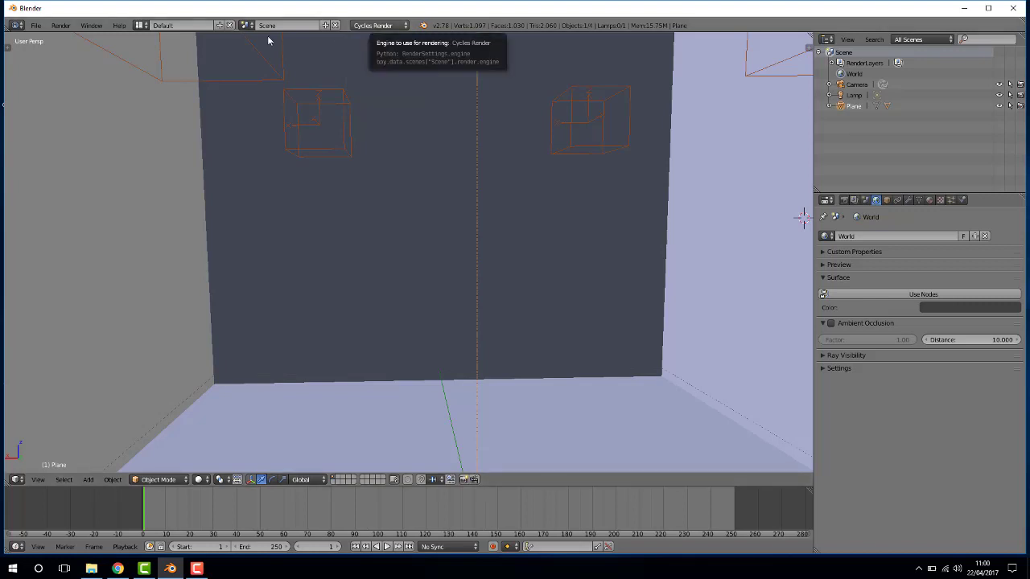
{"action": "left_click", "coordinate": [246, 25]}
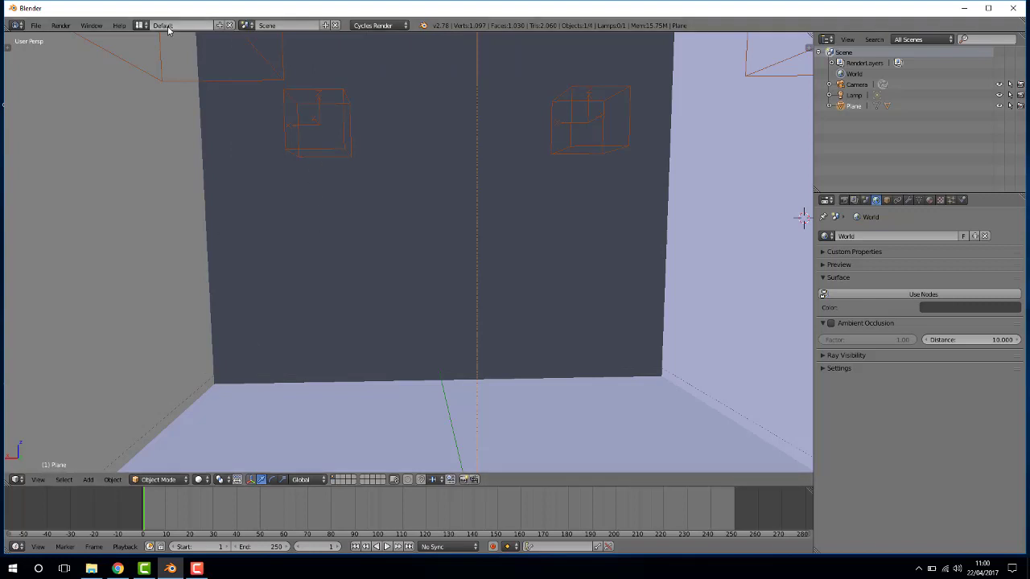
{"action": "left_click", "coordinate": [137, 26]}
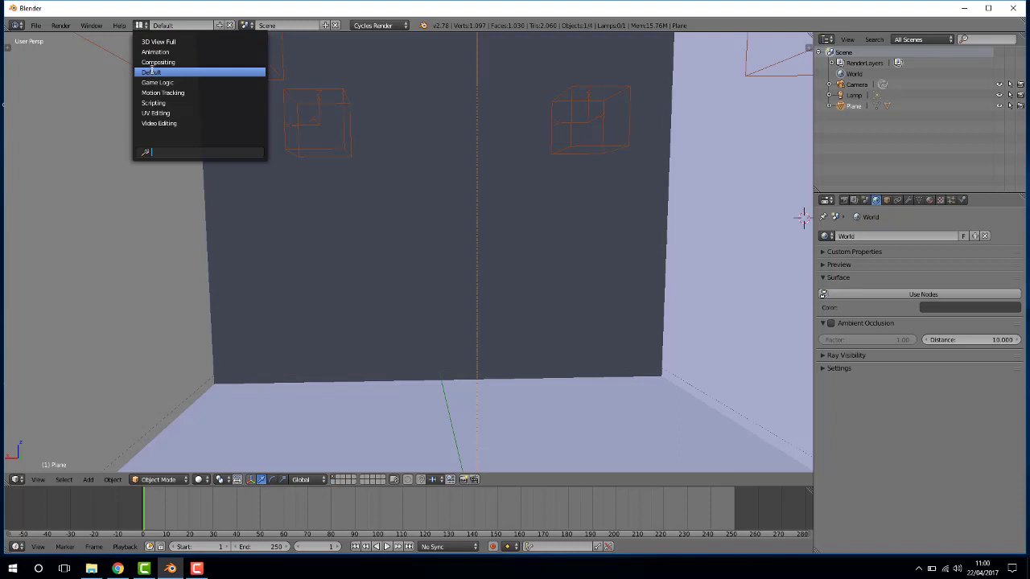
- Switch the screen layout to Compositing
{"action": "left_click", "coordinate": [142, 26]}
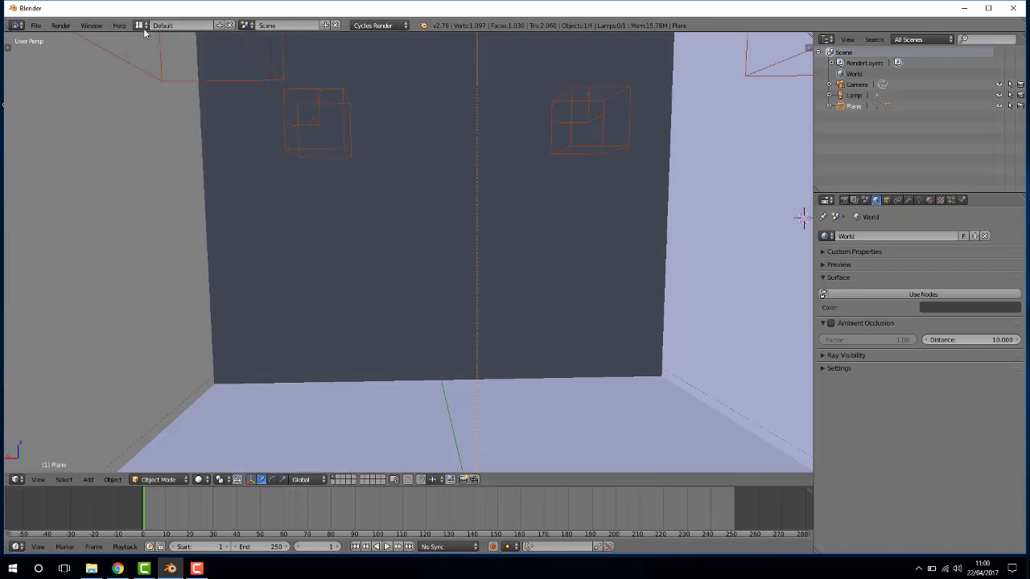
{"action": "left_click", "coordinate": [138, 25]}
{"action": "left_click", "coordinate": [145, 63]}
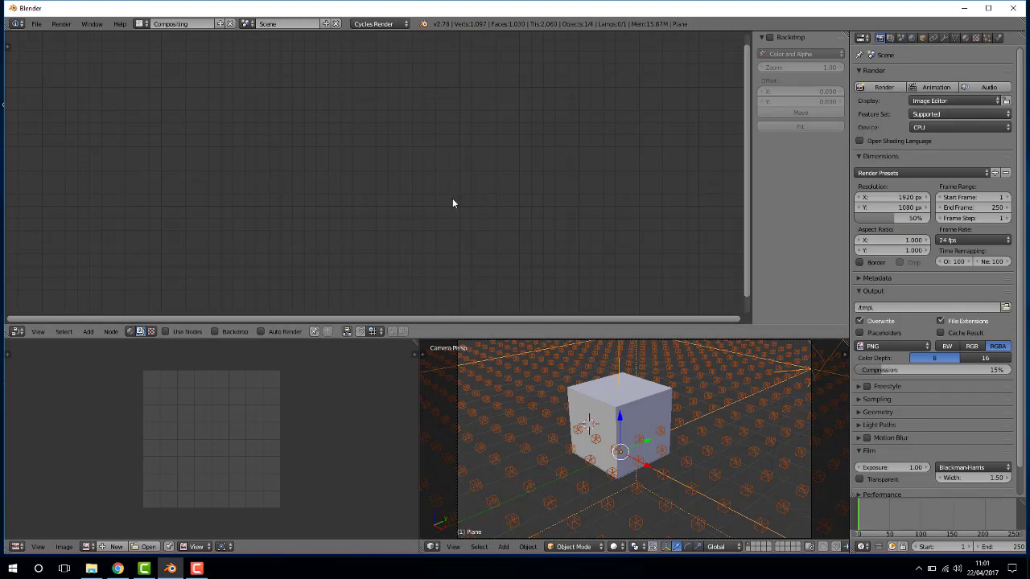
- Select the Cube and set the viewport shading to Rendered for a Cycles preview
{"action": "right_click", "coordinate": [613, 425]}
{"action": "left_click", "coordinate": [617, 546]}
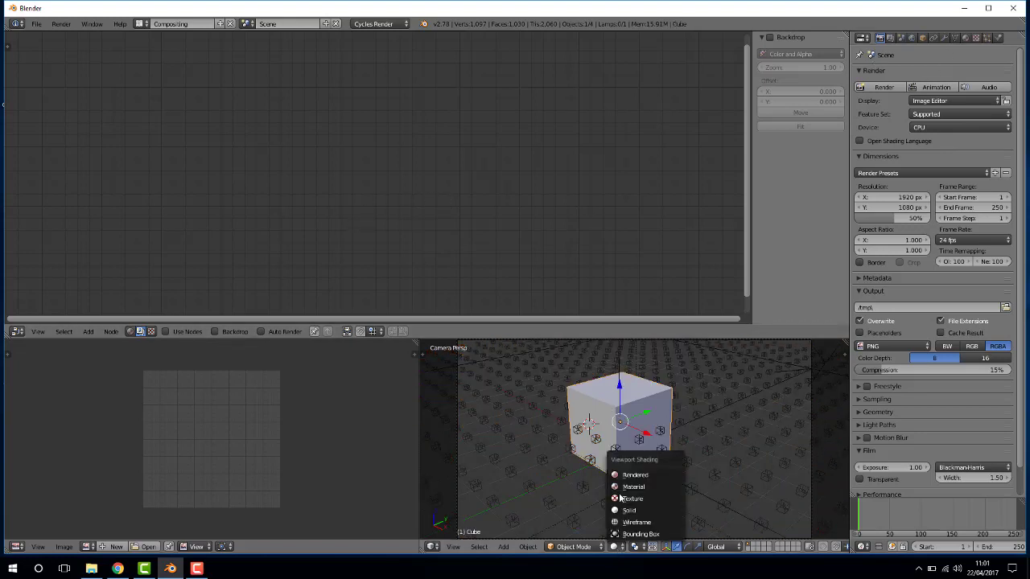
{"action": "left_click", "coordinate": [624, 476]}
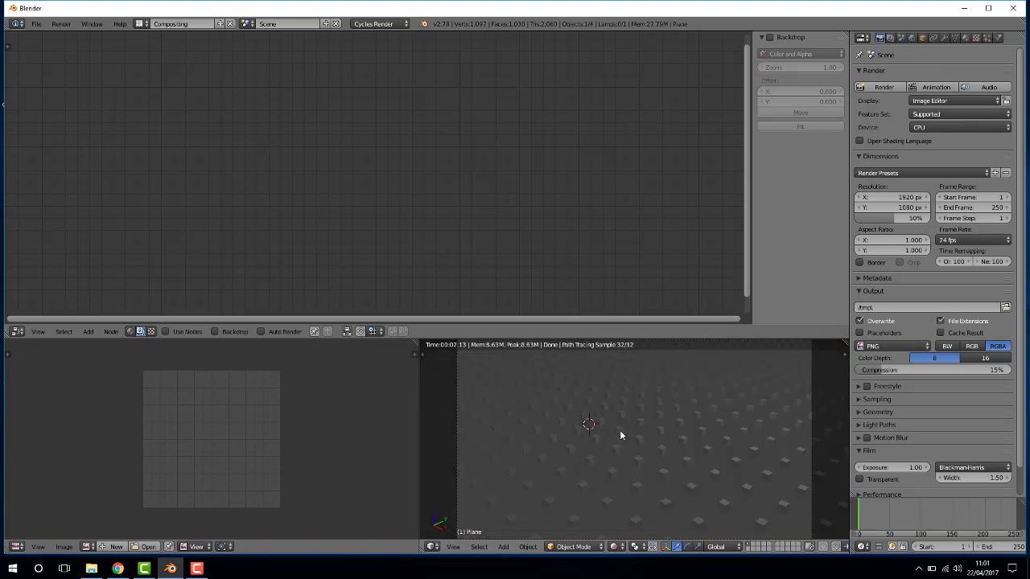
{"action": "right_click", "coordinate": [619, 430]}
- Give the Plane a new material with a red colour
{"action": "left_click", "coordinate": [966, 38]}
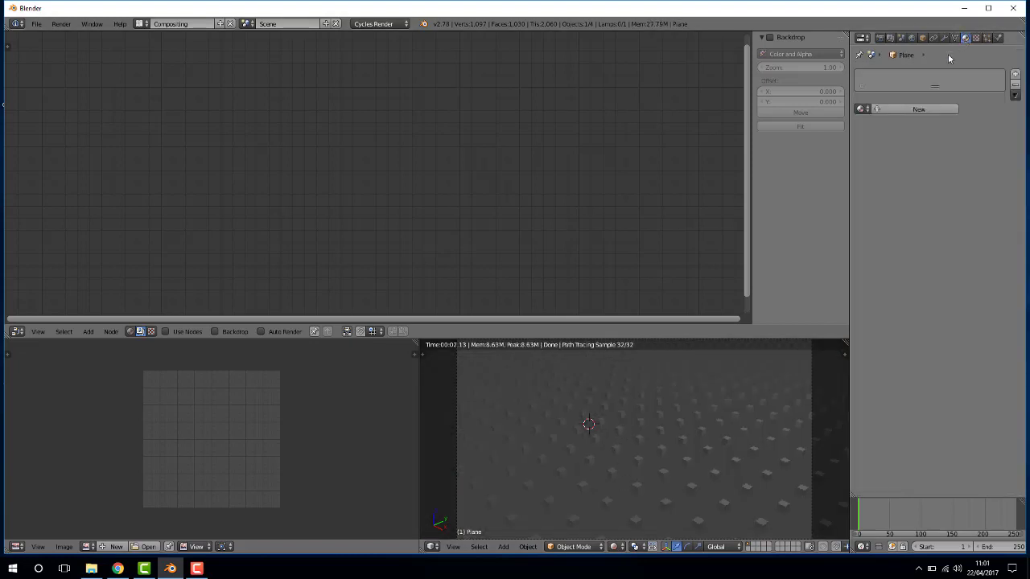
{"action": "left_click", "coordinate": [908, 110]}
{"action": "left_click", "coordinate": [941, 187]}
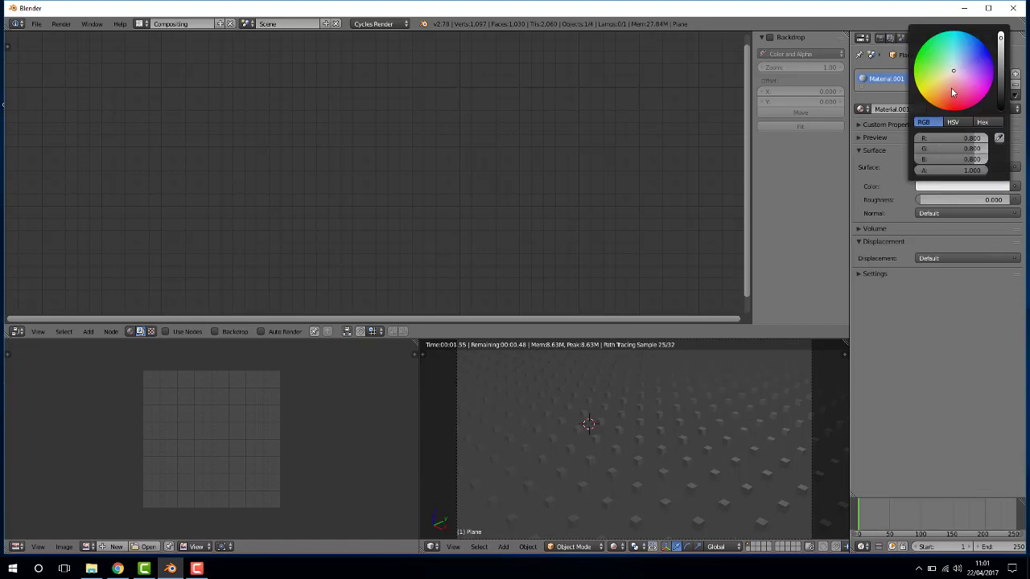
{"action": "left_click", "coordinate": [955, 104]}
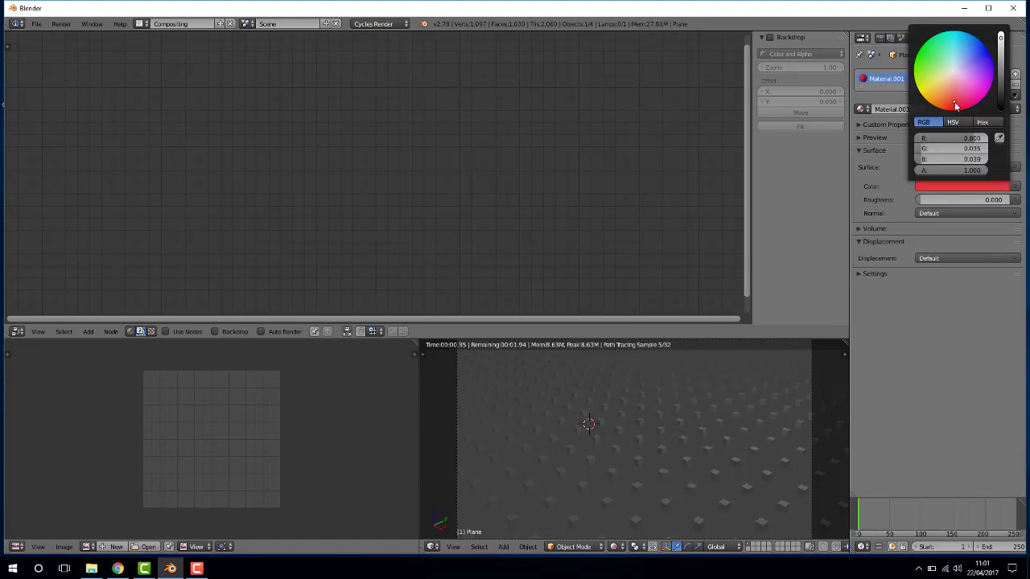
- Enable nodes on the Cube's material, set its colour to red, and preview it Rendered
{"action": "left_click", "coordinate": [615, 546]}
{"action": "left_click", "coordinate": [630, 511]}
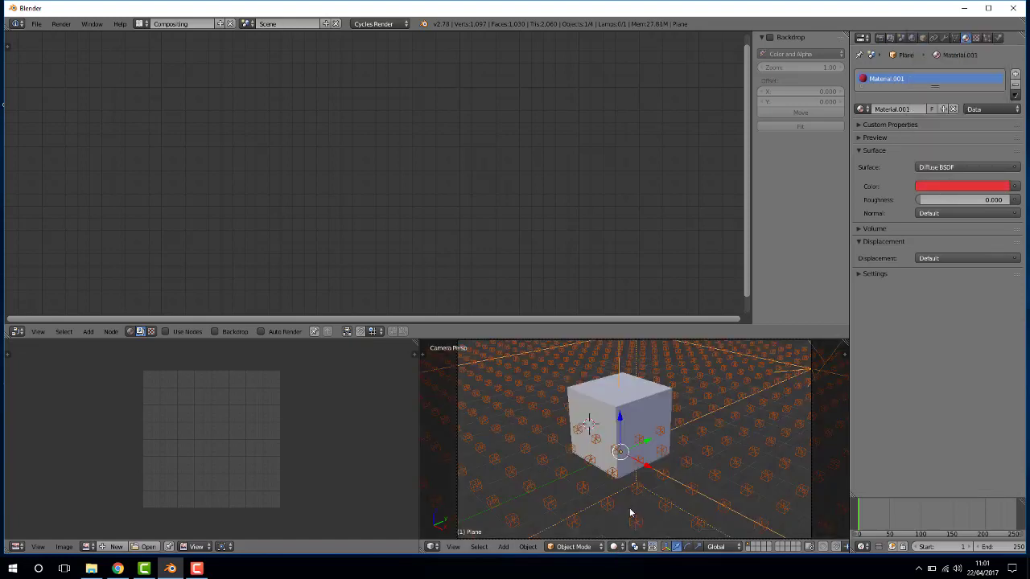
{"action": "right_click", "coordinate": [618, 410]}
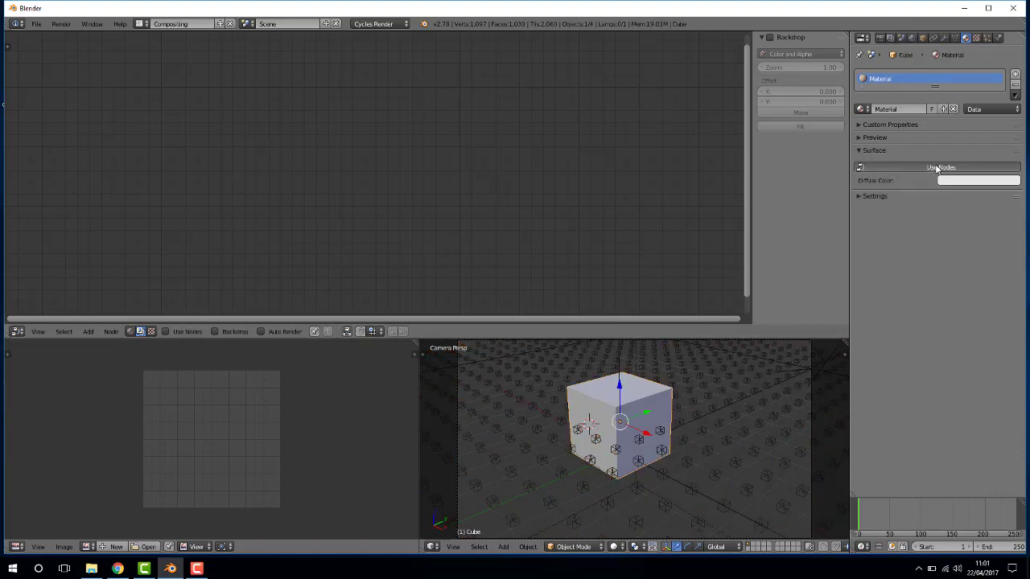
{"action": "left_click", "coordinate": [941, 167]}
{"action": "left_click", "coordinate": [948, 187]}
{"action": "left_click", "coordinate": [964, 91]}
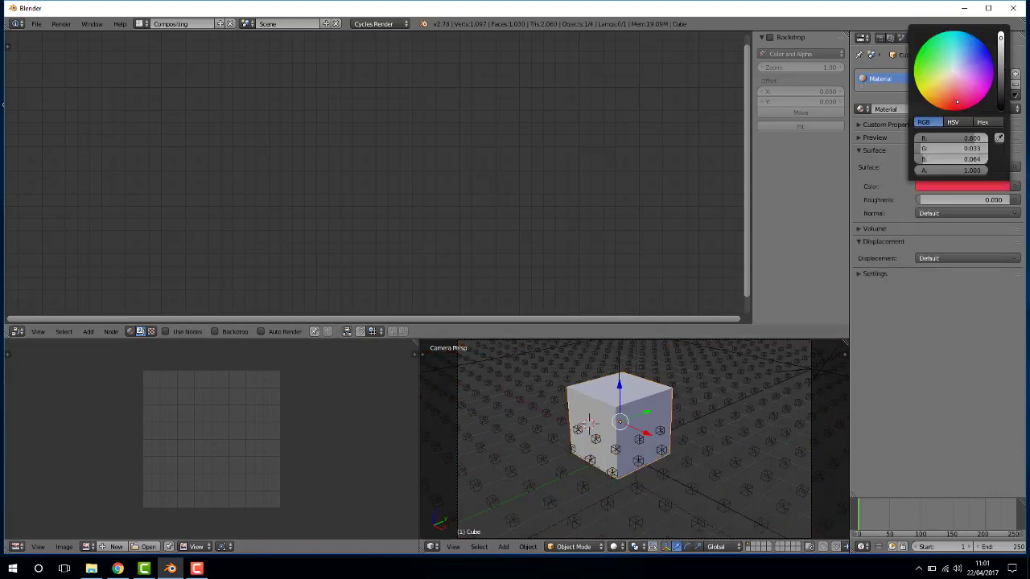
{"action": "left_click", "coordinate": [614, 547]}
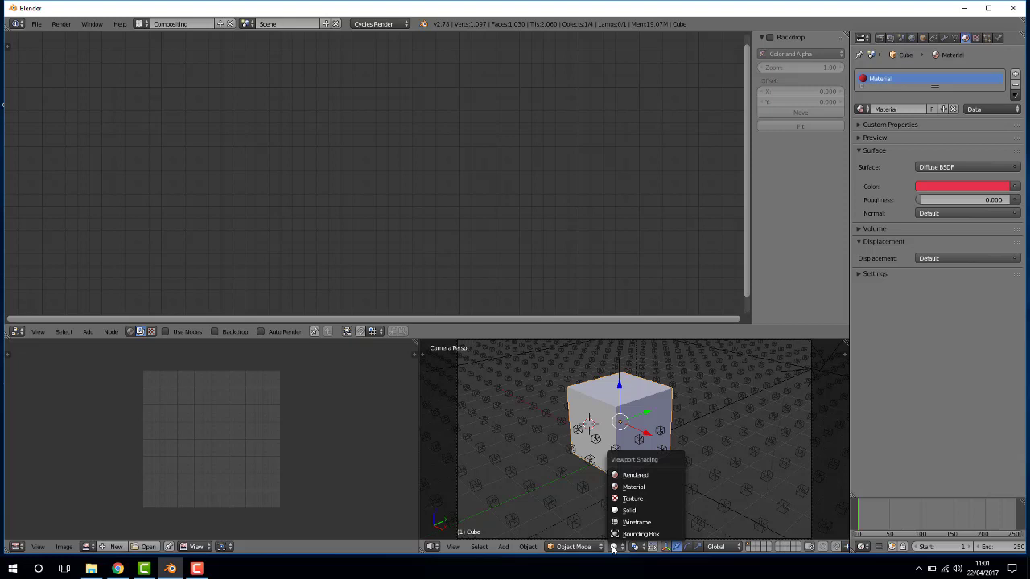
{"action": "left_click", "coordinate": [636, 476]}
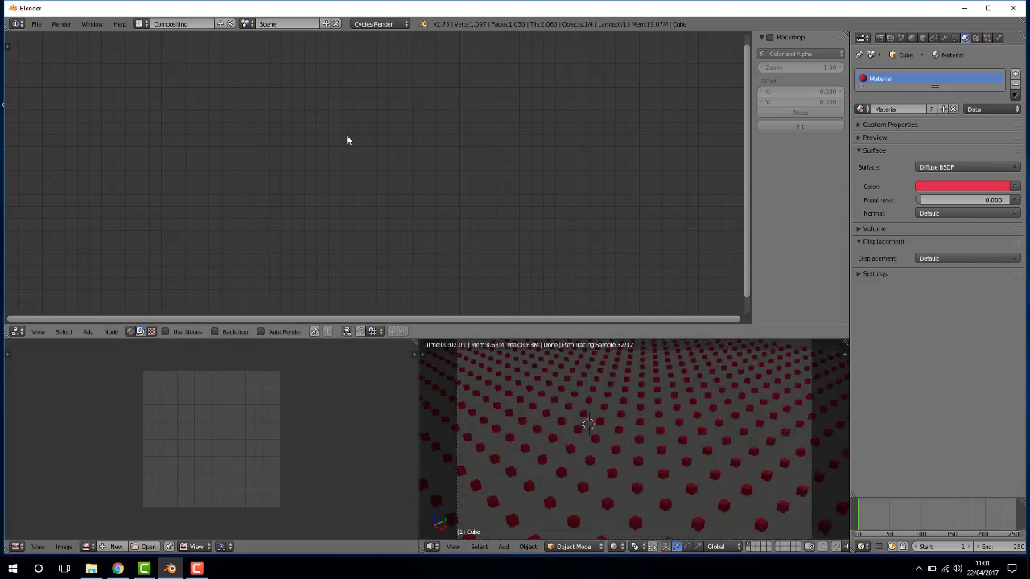
- Show the Cube material's shader nodes and move the Material Output and Diffuse BSDF nodes up
{"action": "left_click", "coordinate": [130, 332]}
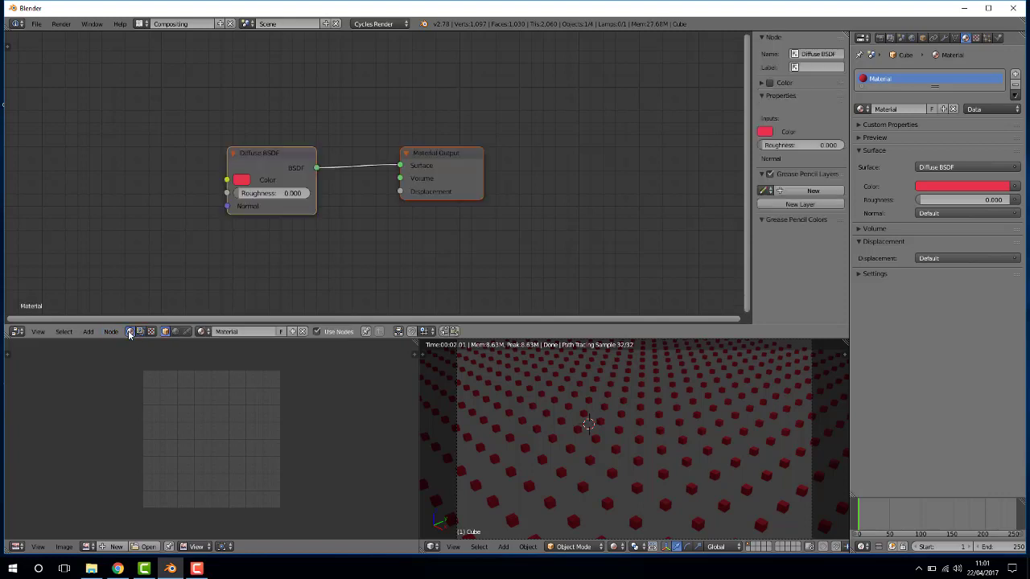
{"action": "left_click_drag", "start_coordinate": [465, 155], "coordinate": [578, 128]}
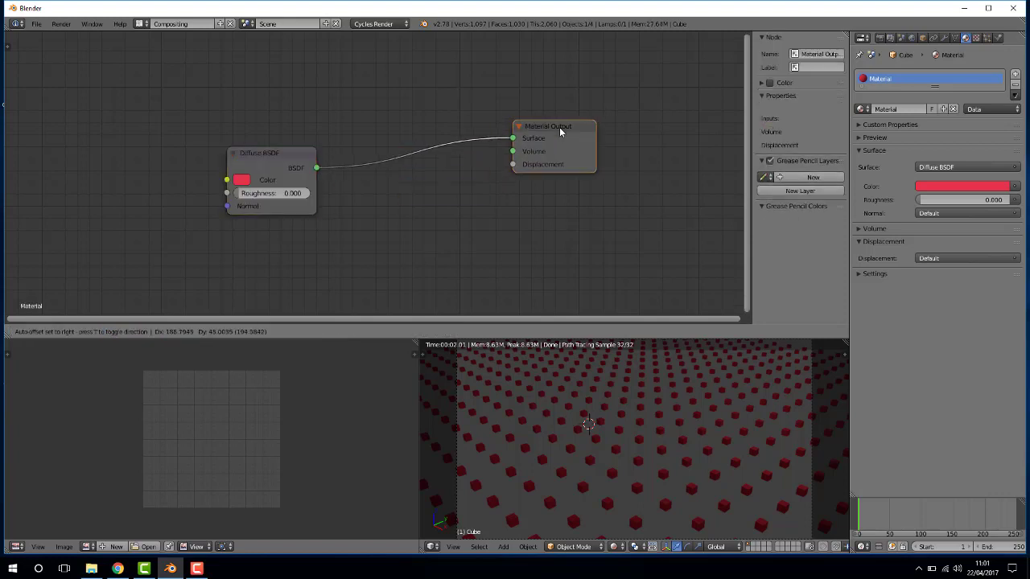
{"action": "left_click_drag", "start_coordinate": [277, 159], "coordinate": [286, 138]}
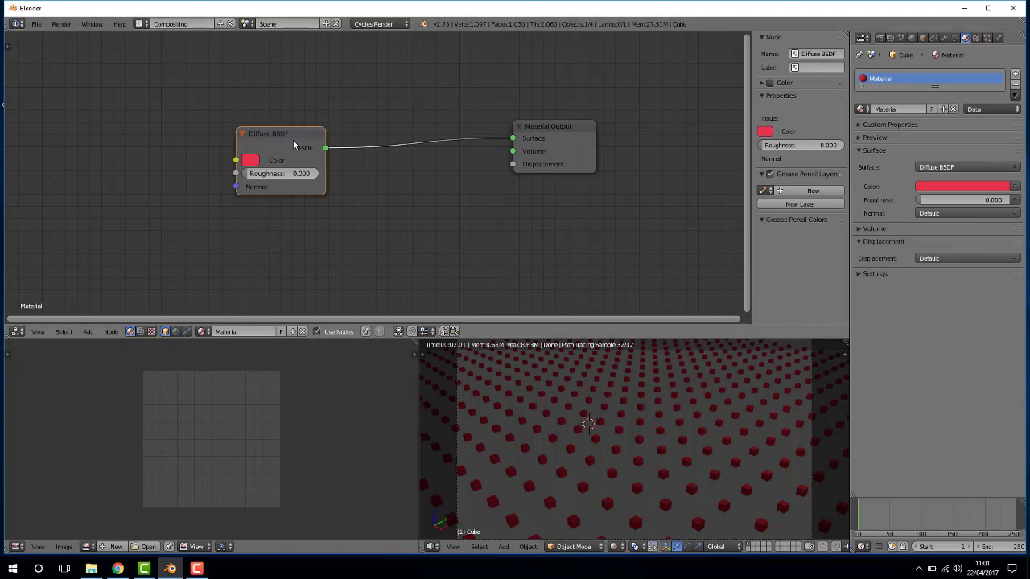
- Add a Glossy BSDF node below the Diffuse BSDF, keeping the Diffuse BSDF wired to Surface
{"action": "key", "text": "shift+a"}
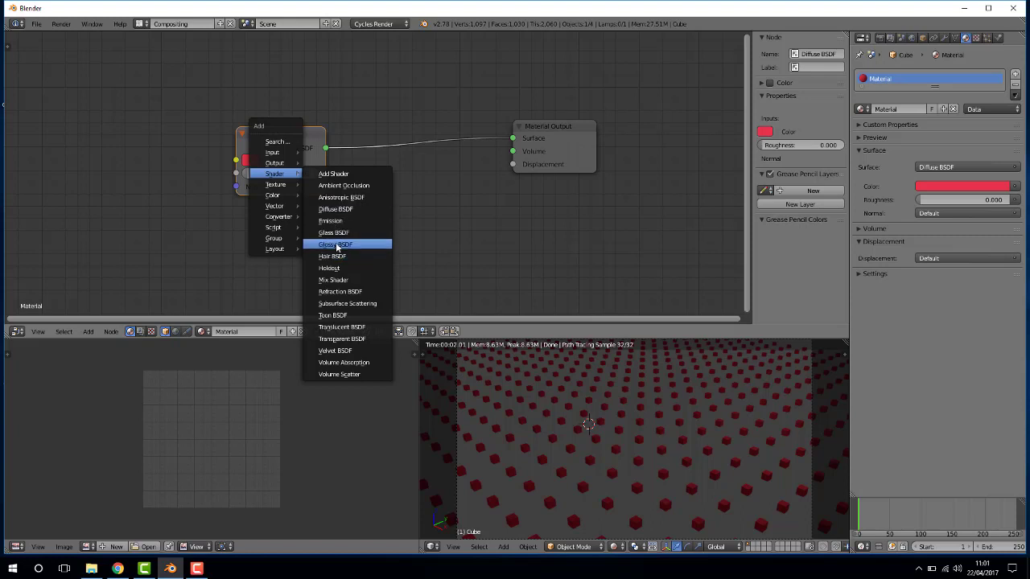
{"action": "left_click", "coordinate": [337, 247]}
{"action": "left_click", "coordinate": [322, 219]}
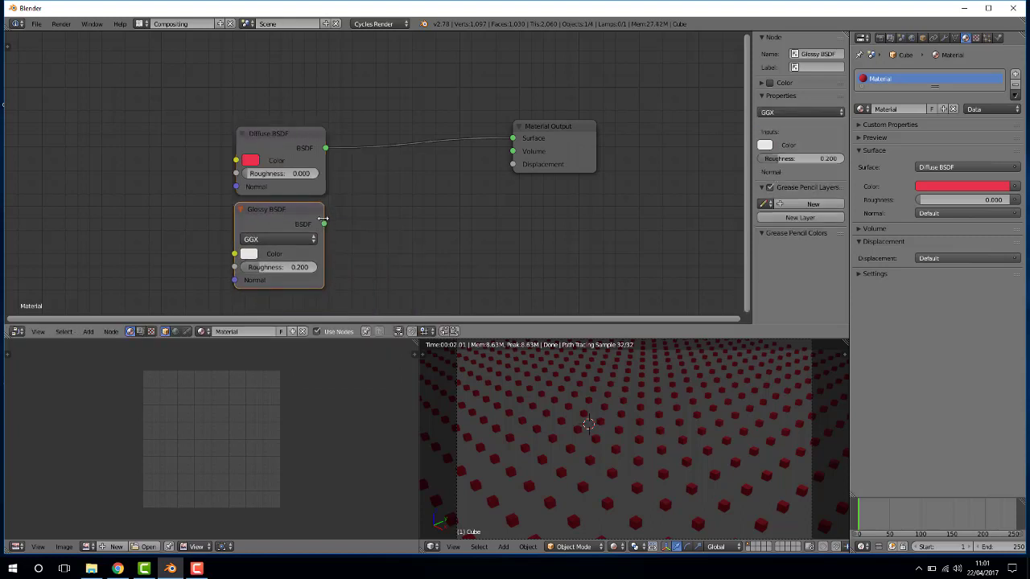
{"action": "left_click_drag", "start_coordinate": [323, 224], "coordinate": [513, 138]}
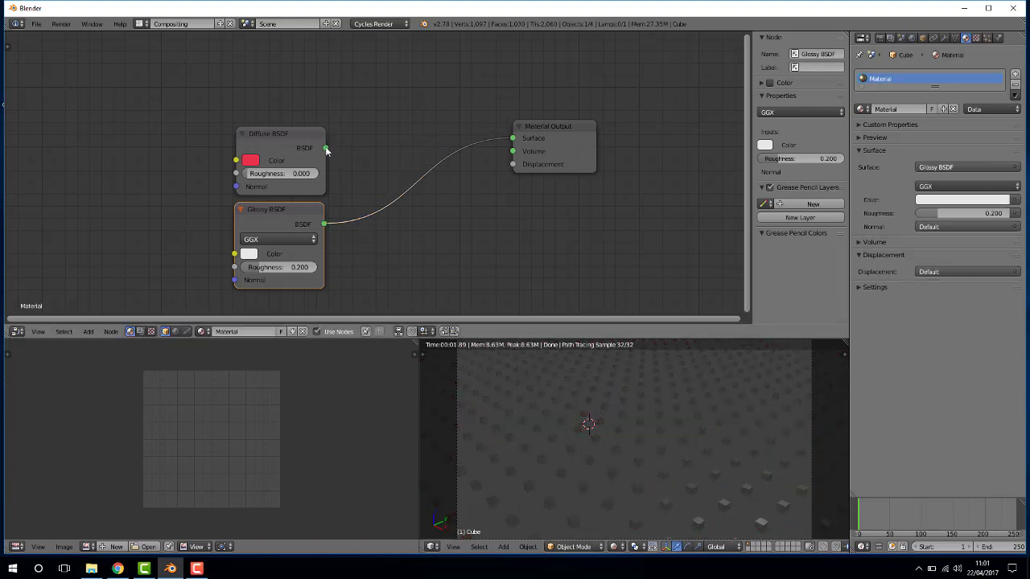
{"action": "left_click_drag", "start_coordinate": [326, 148], "coordinate": [513, 138]}
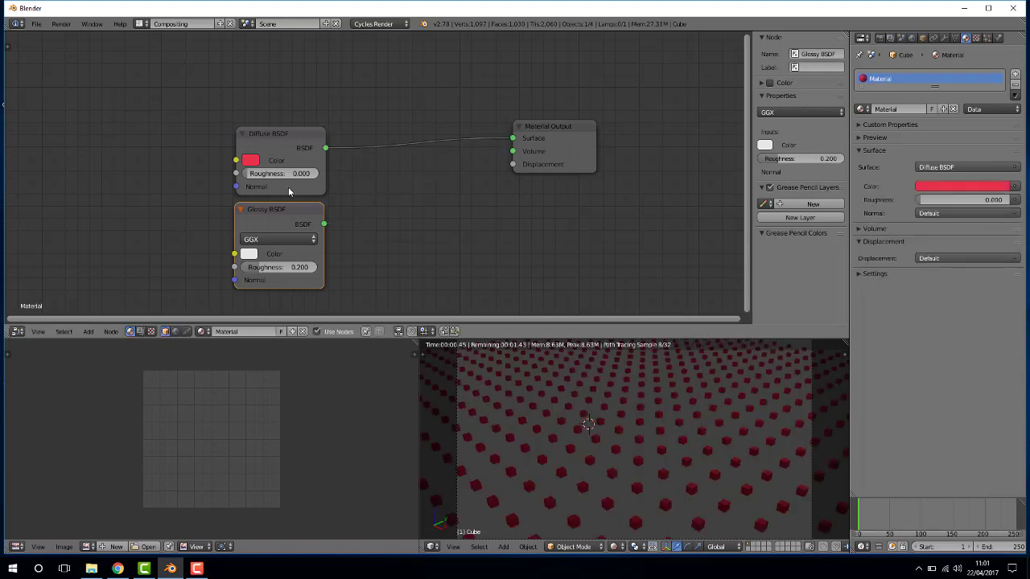
- Cycle through the Animation, 3D View Full and Game Logic screen layouts
{"action": "left_click", "coordinate": [140, 24]}
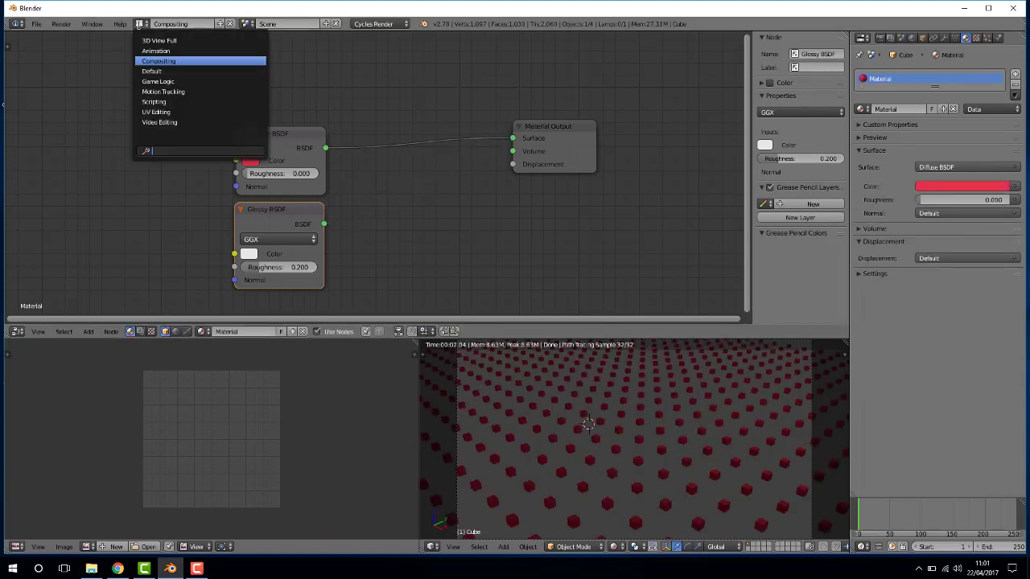
{"action": "left_click", "coordinate": [155, 51]}
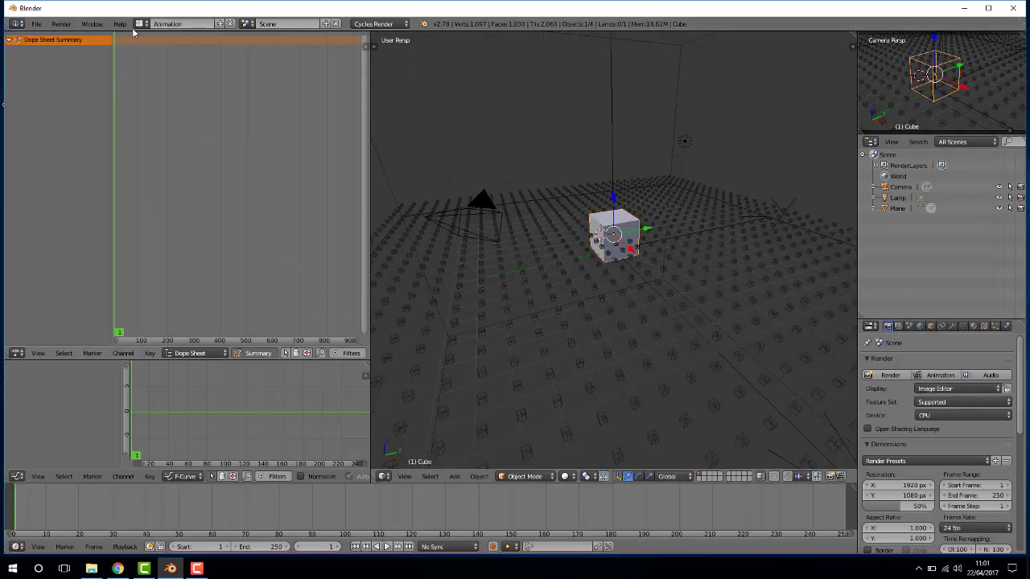
{"action": "left_click", "coordinate": [141, 24]}
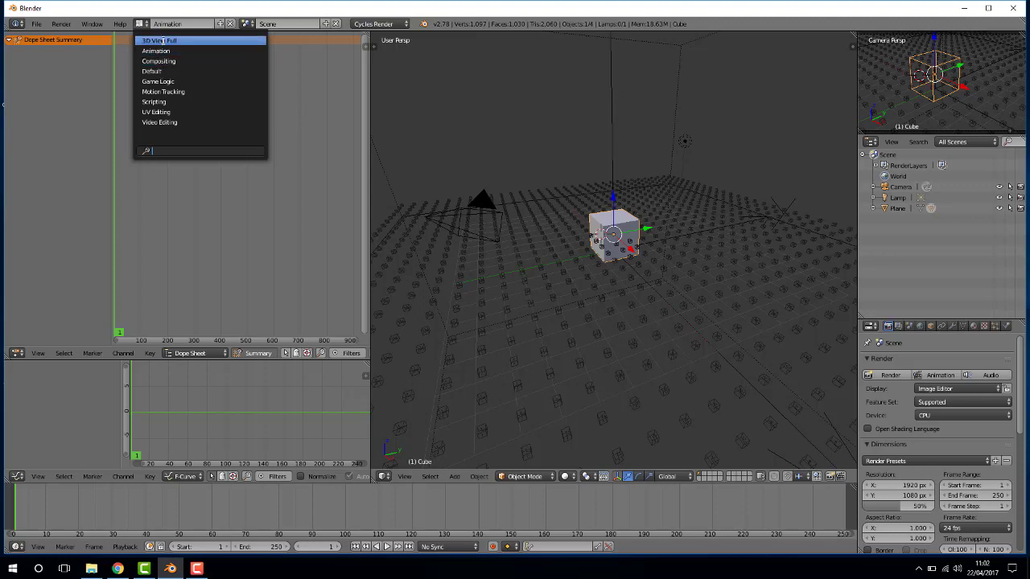
{"action": "left_click", "coordinate": [163, 41]}
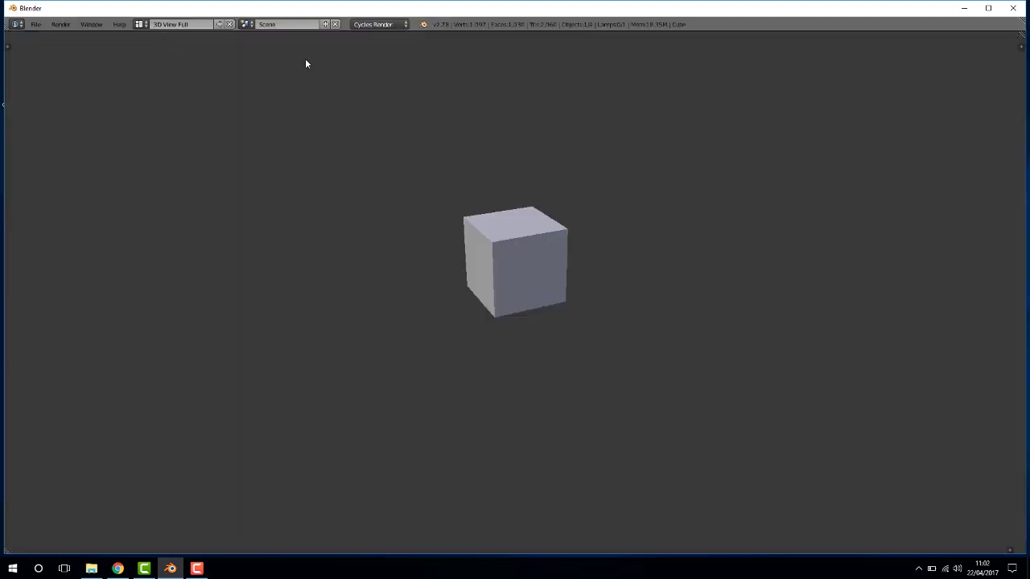
{"action": "left_click", "coordinate": [140, 24]}
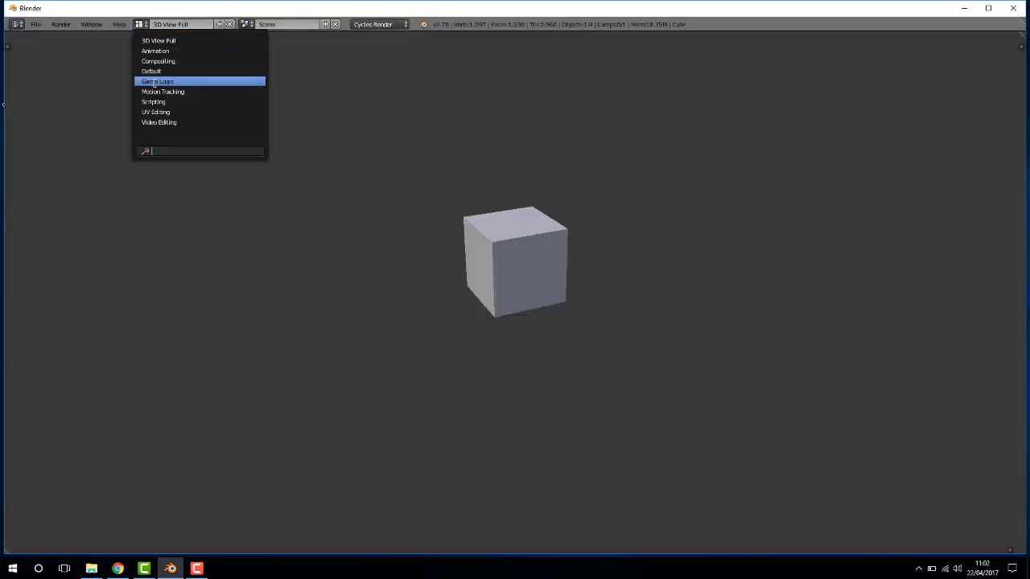
{"action": "left_click", "coordinate": [155, 82]}
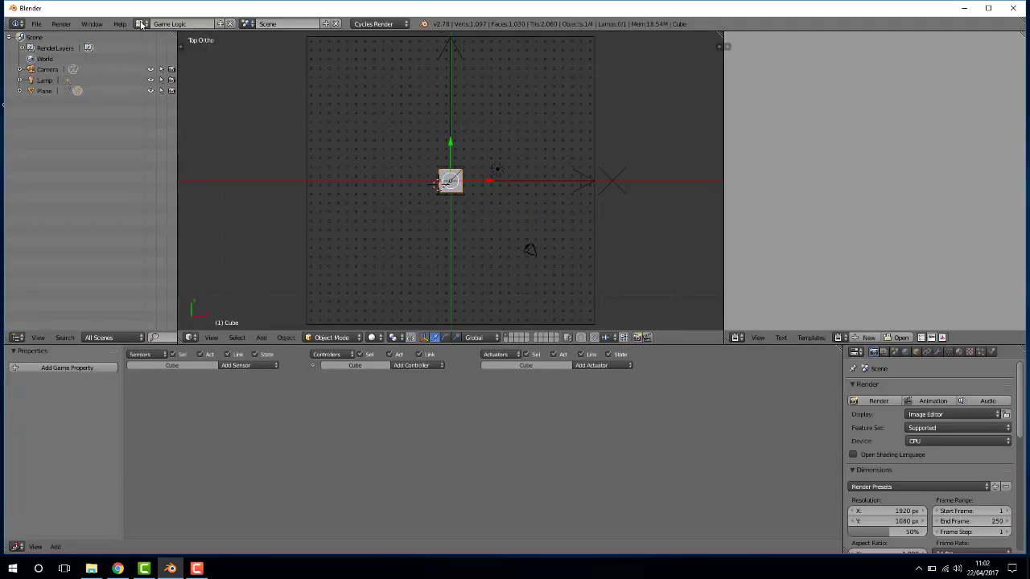
- Continue through the Motion Tracking and Scripting layouts, ending on UV Editing
{"action": "left_click", "coordinate": [140, 25]}
{"action": "left_click", "coordinate": [162, 91]}
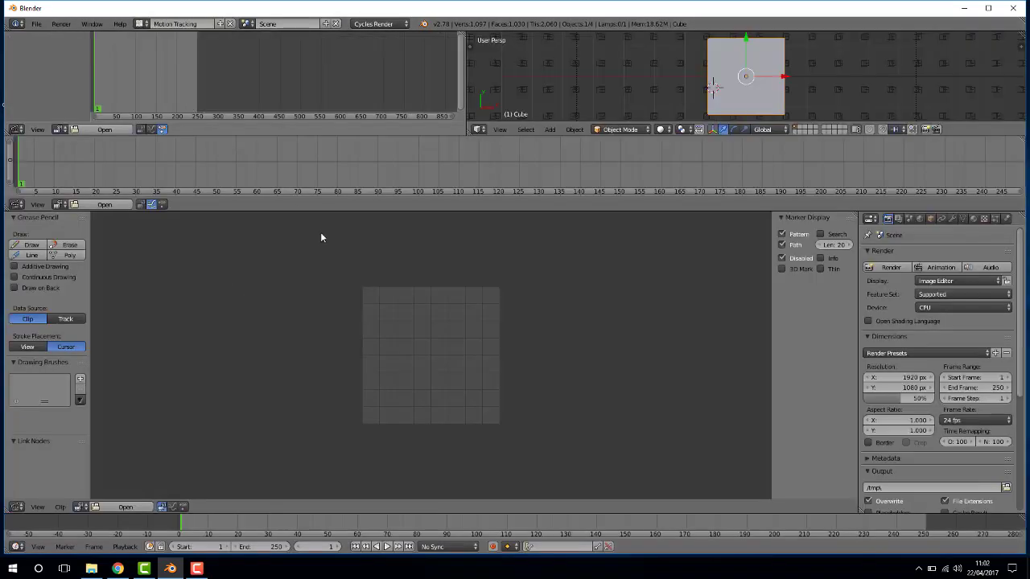
{"action": "left_click", "coordinate": [140, 25]}
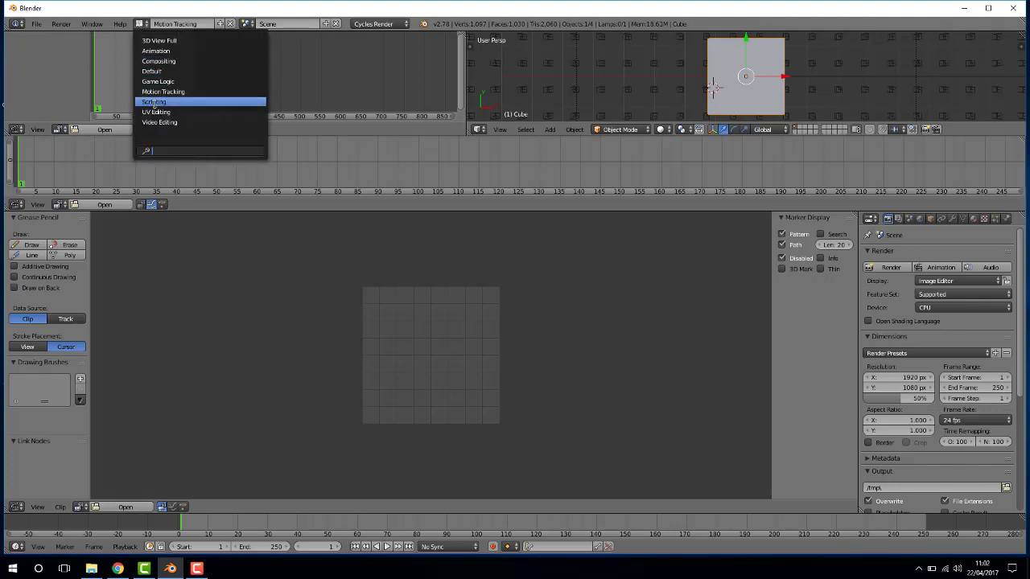
{"action": "left_click", "coordinate": [152, 102]}
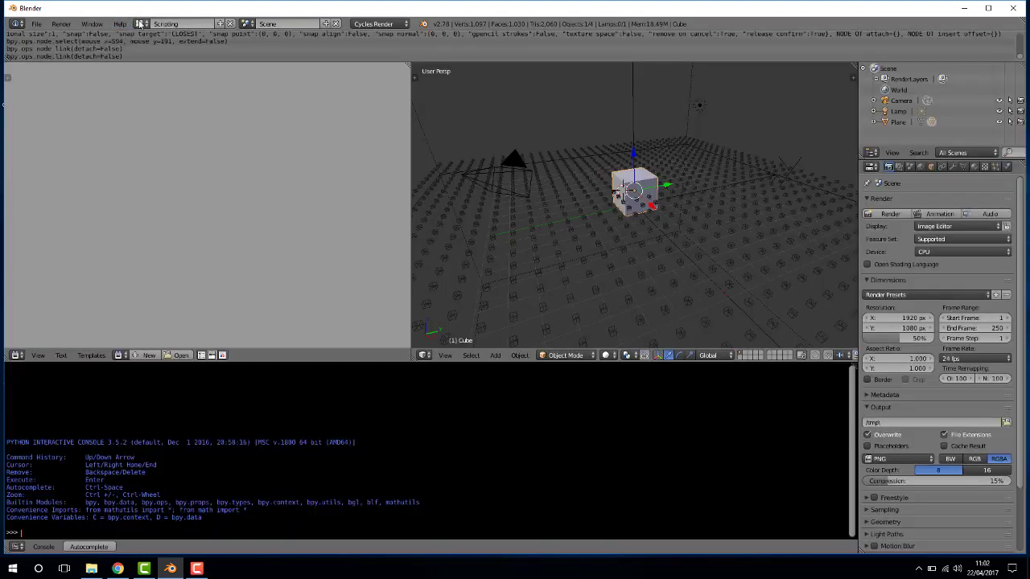
{"action": "left_click", "coordinate": [140, 24]}
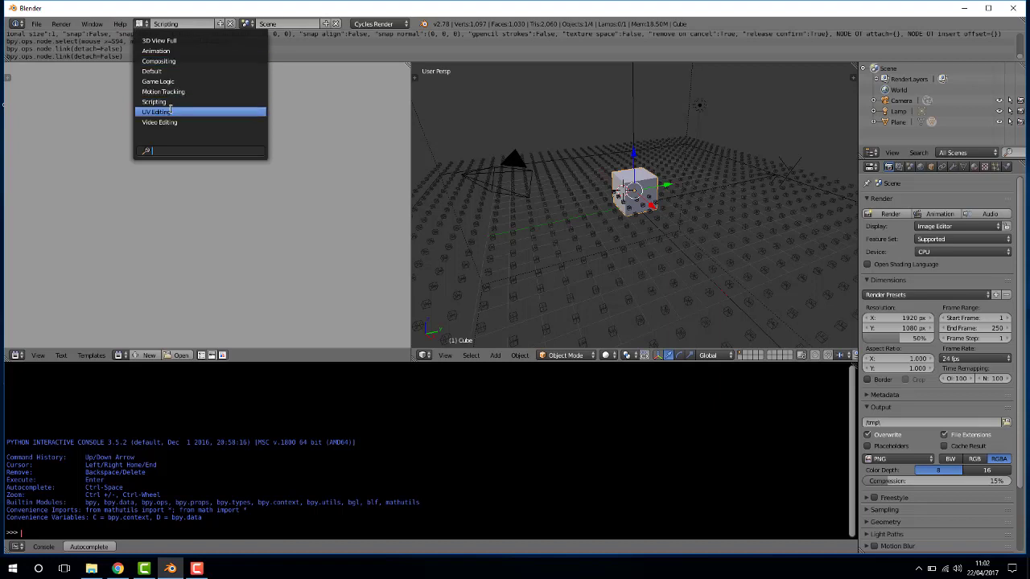
{"action": "left_click", "coordinate": [168, 112]}
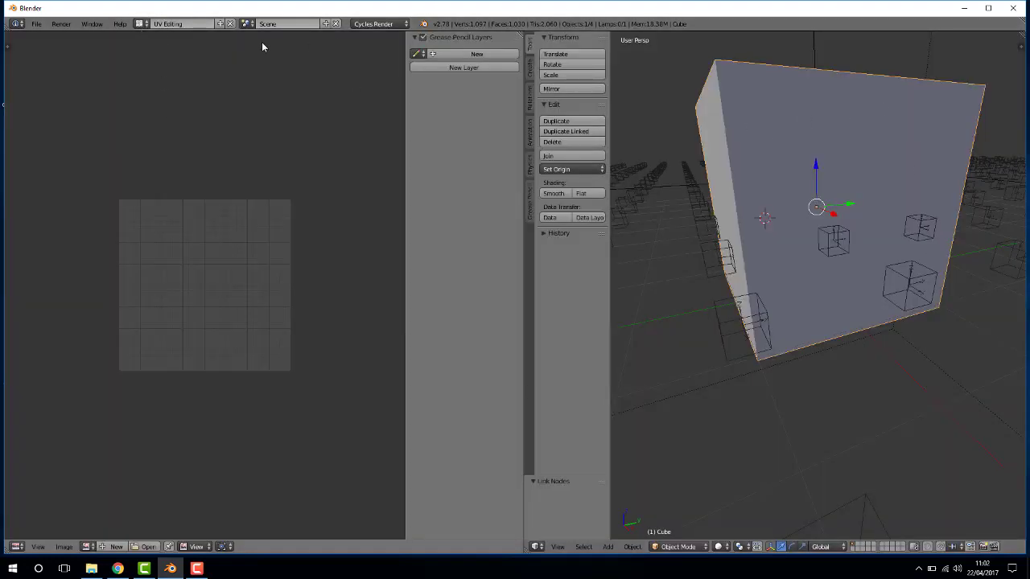
- Switch to the Video Editing layout and bring up the preview area's editor type list
{"action": "left_click", "coordinate": [142, 24]}
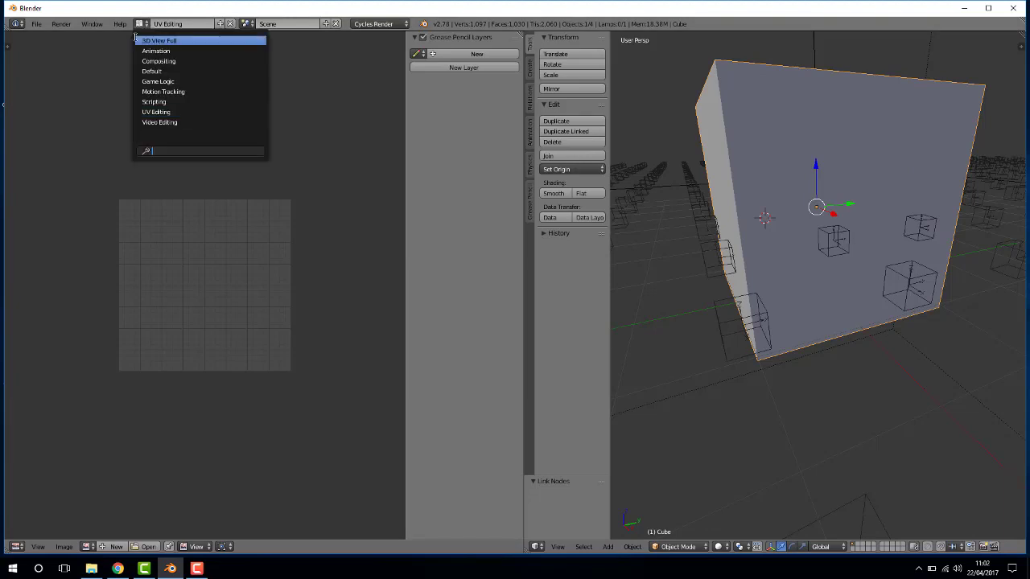
{"action": "left_click", "coordinate": [152, 123]}
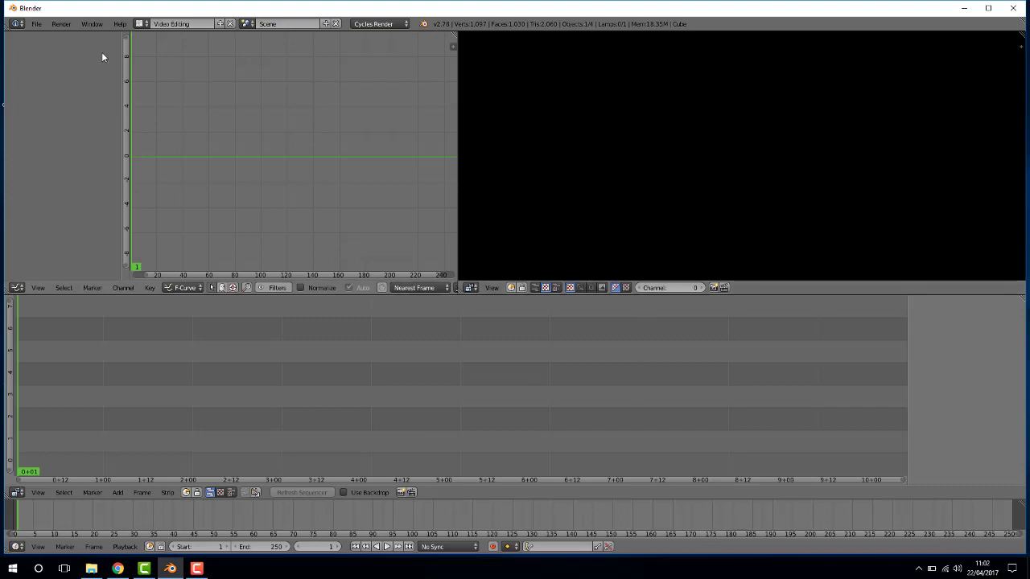
{"action": "left_click", "coordinate": [140, 25]}
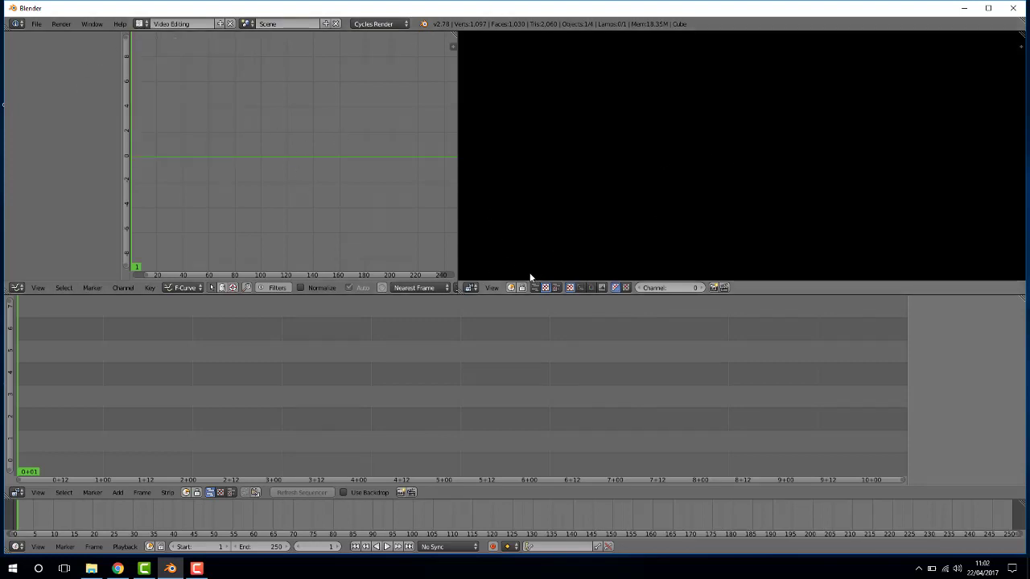
{"action": "left_click", "coordinate": [472, 289]}
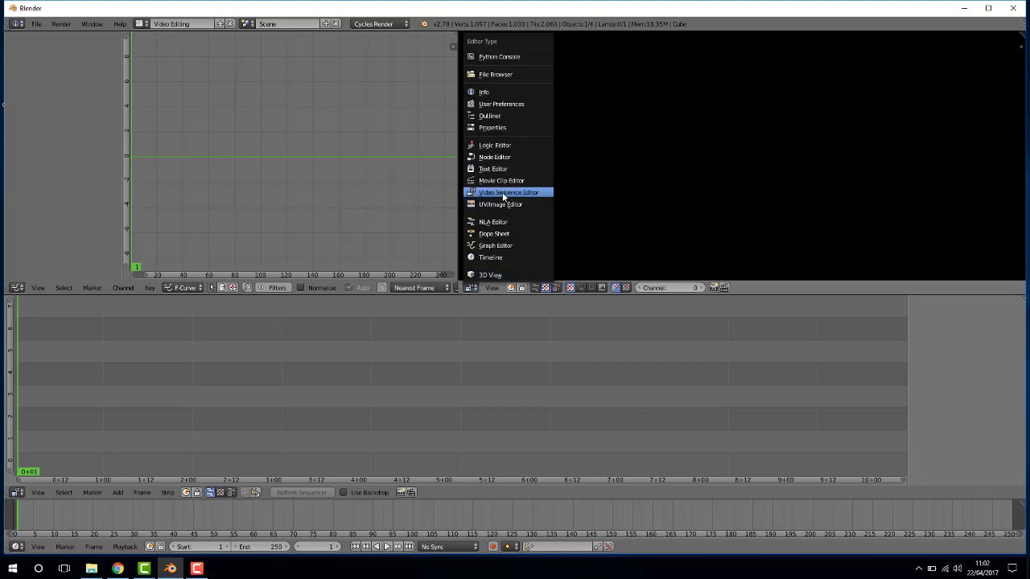
- Make the preview area a 3D View, restore the Video Sequence Editor, then switch to the Default layout
{"action": "left_click", "coordinate": [486, 276]}
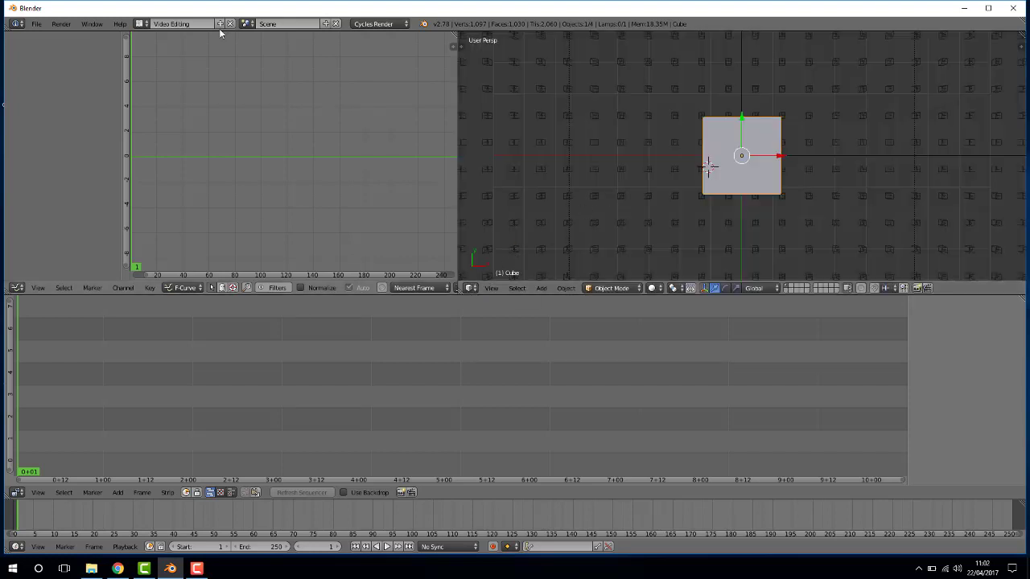
{"action": "left_click", "coordinate": [476, 289]}
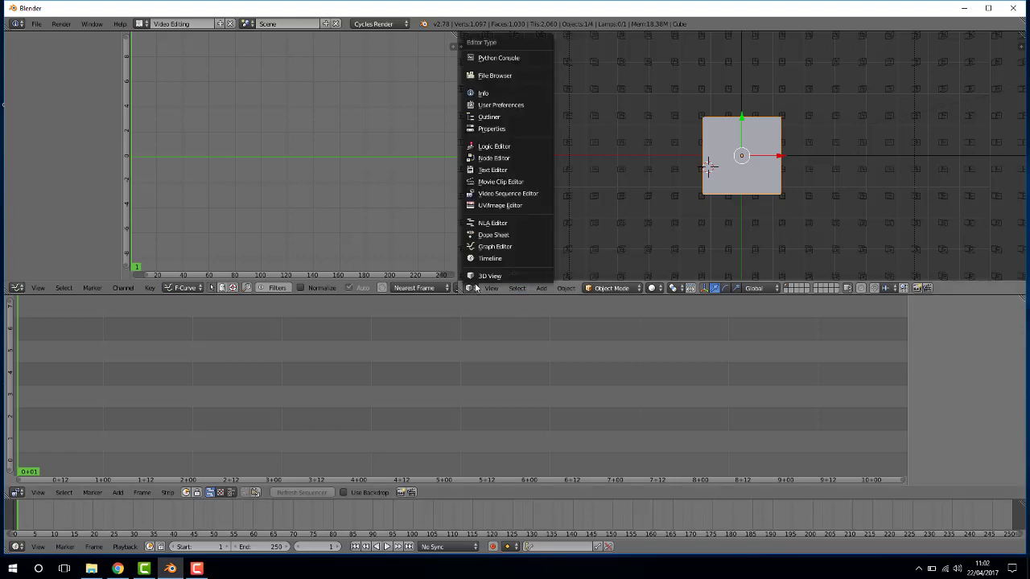
{"action": "left_click", "coordinate": [493, 196]}
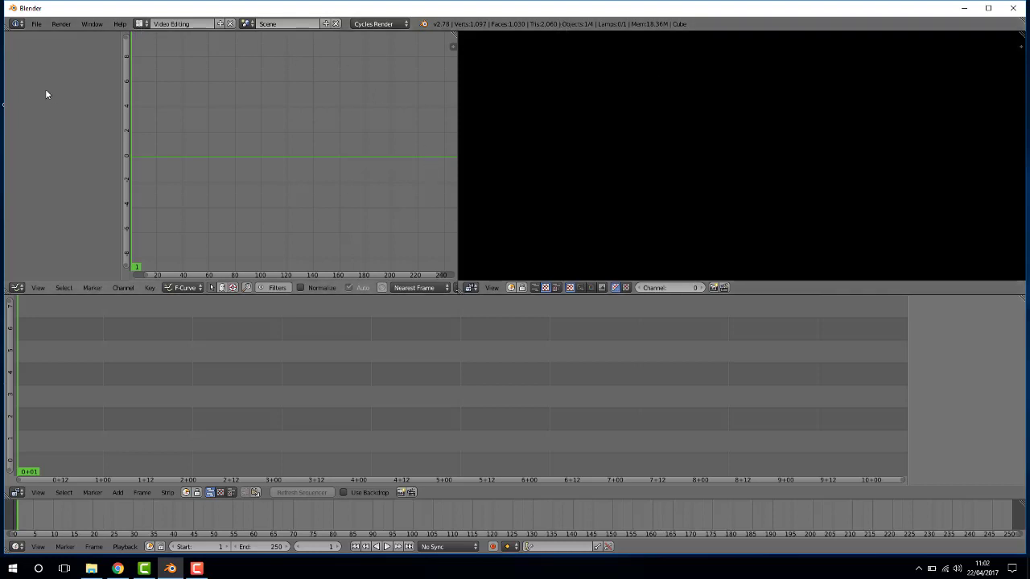
{"action": "left_click", "coordinate": [147, 27]}
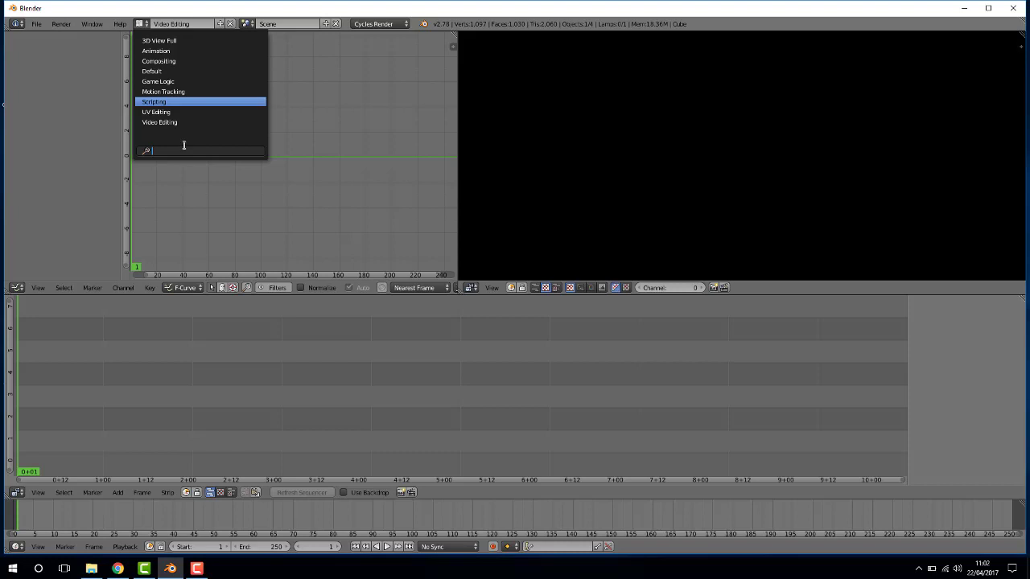
{"action": "left_click", "coordinate": [157, 71]}
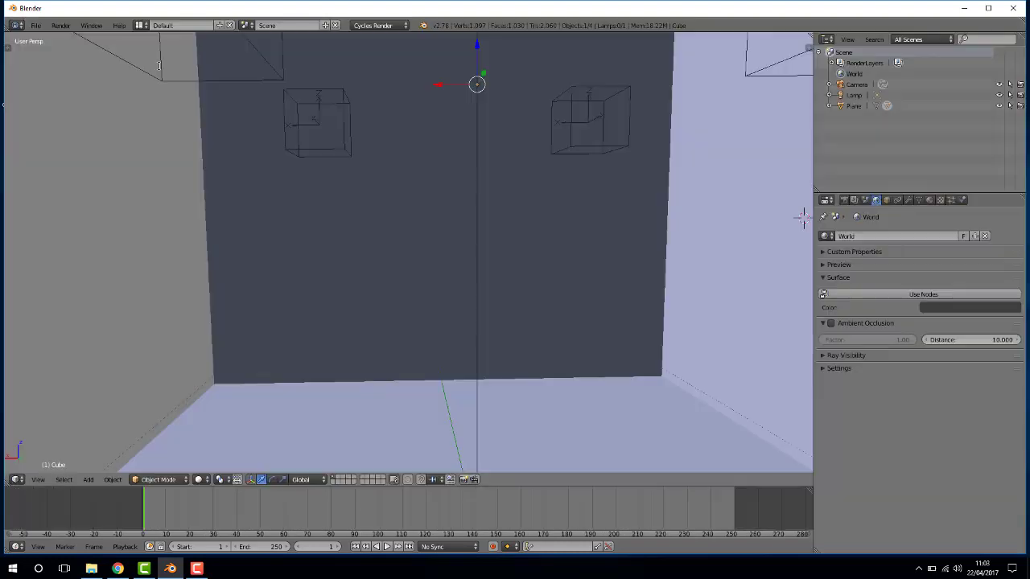
{"action": "left_click", "coordinate": [141, 25]}
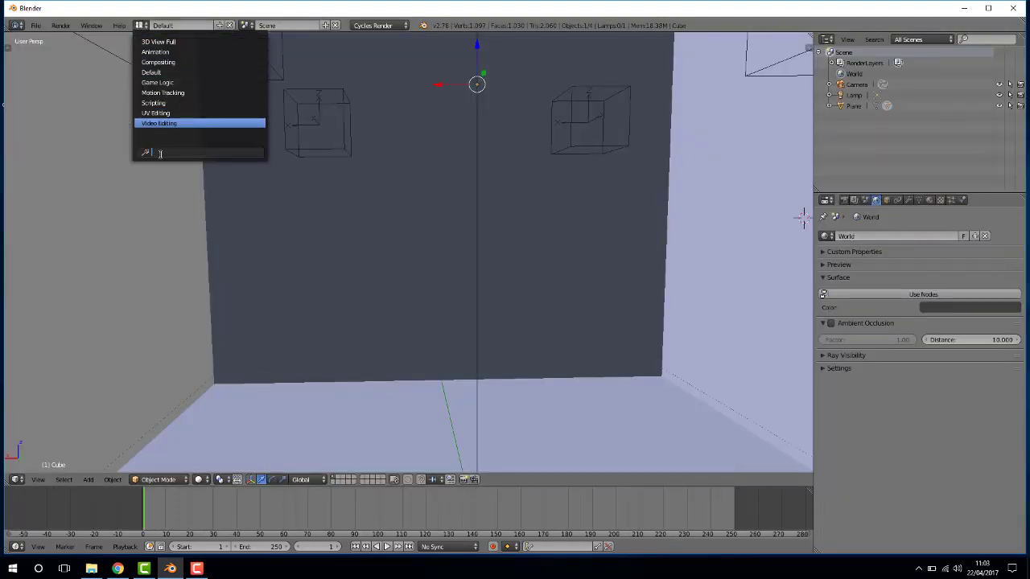
{"action": "type", "text": "p"}
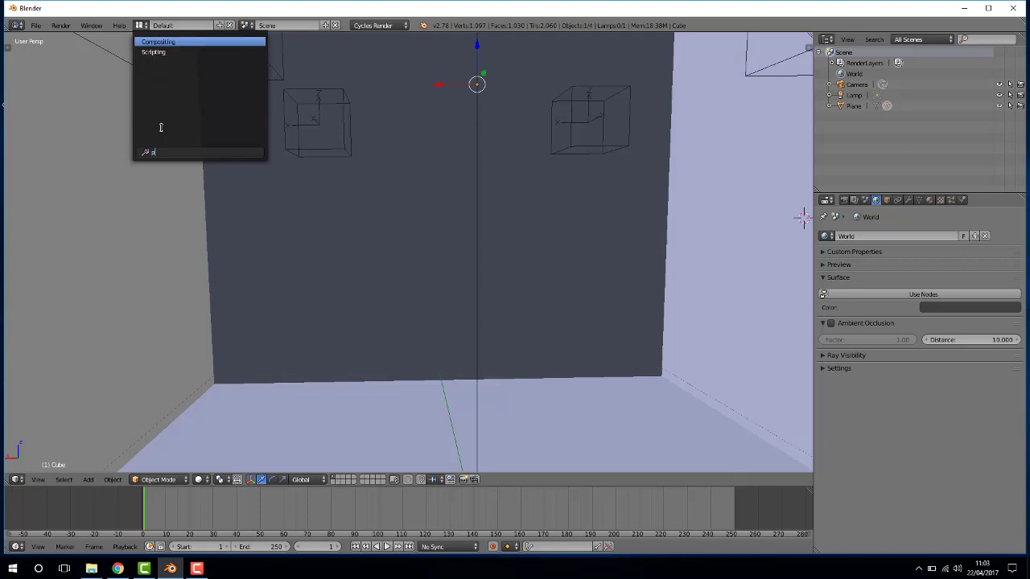
{"action": "type", "text": "rueba"}
{"action": "key", "text": "Return"}
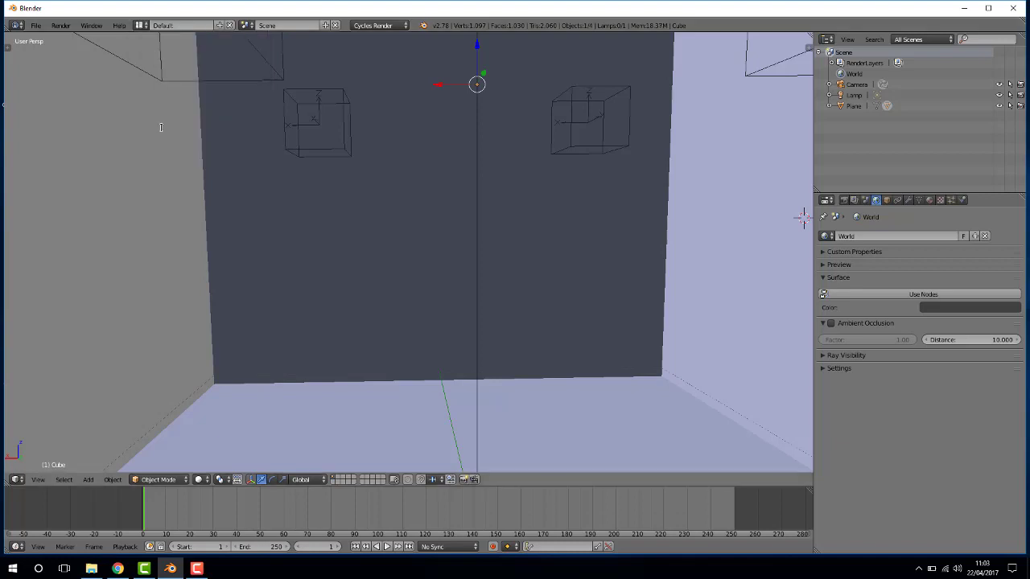
{"action": "left_click", "coordinate": [141, 24]}
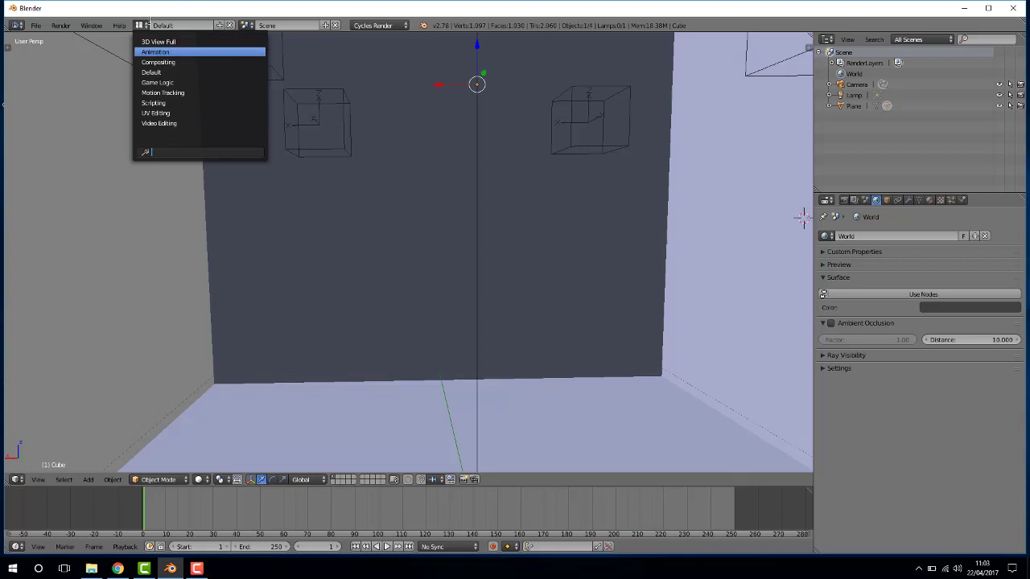
{"action": "key", "text": "Escape"}
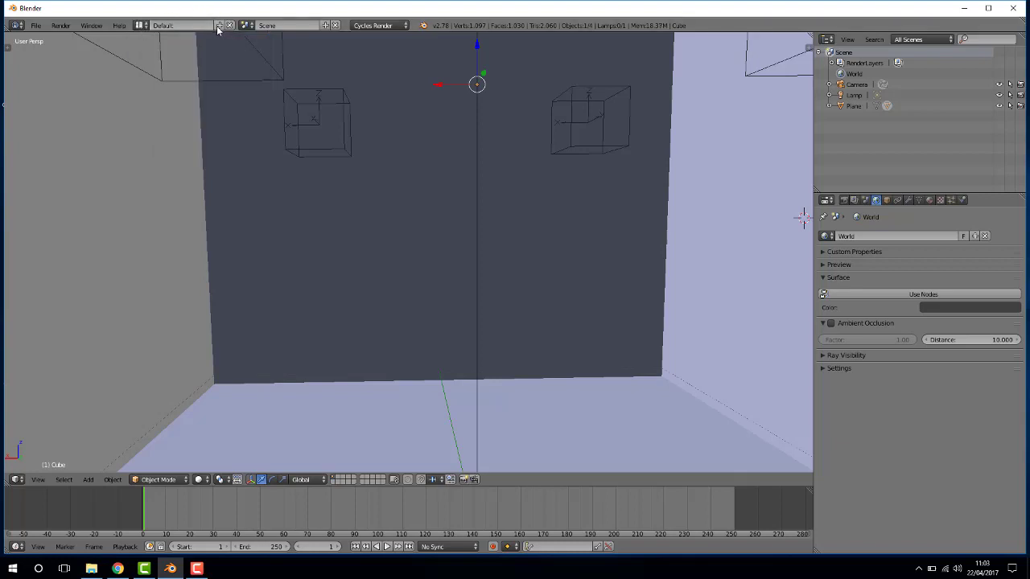
- Duplicate the current screen layout, rename it 'prueba', and make it active
{"action": "left_click", "coordinate": [218, 27]}
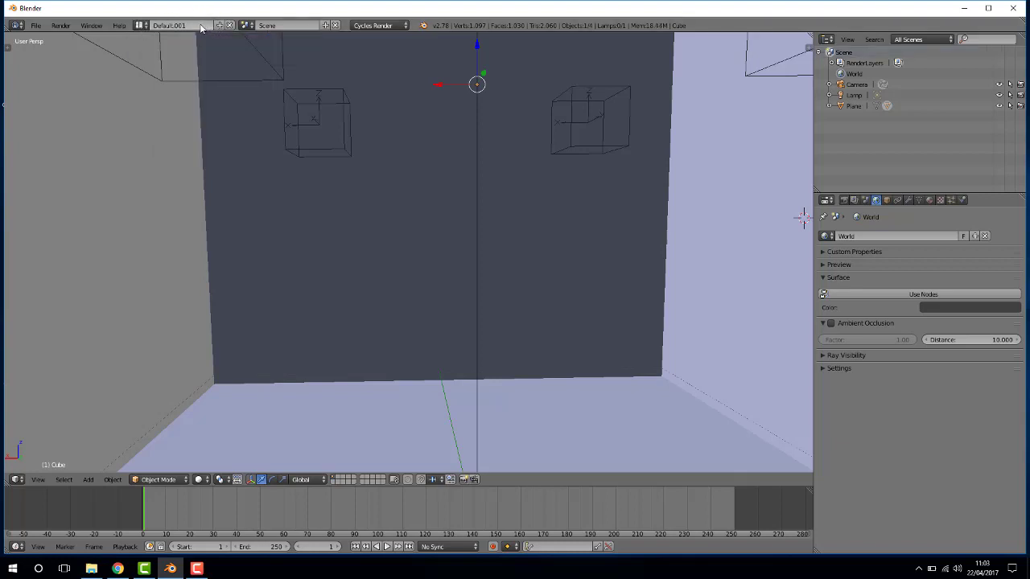
{"action": "left_click", "coordinate": [200, 25]}
{"action": "key", "text": "BackSpace"}
{"action": "type", "text": "ba"}
{"action": "key", "text": "Return"}
{"action": "left_click", "coordinate": [142, 25]}
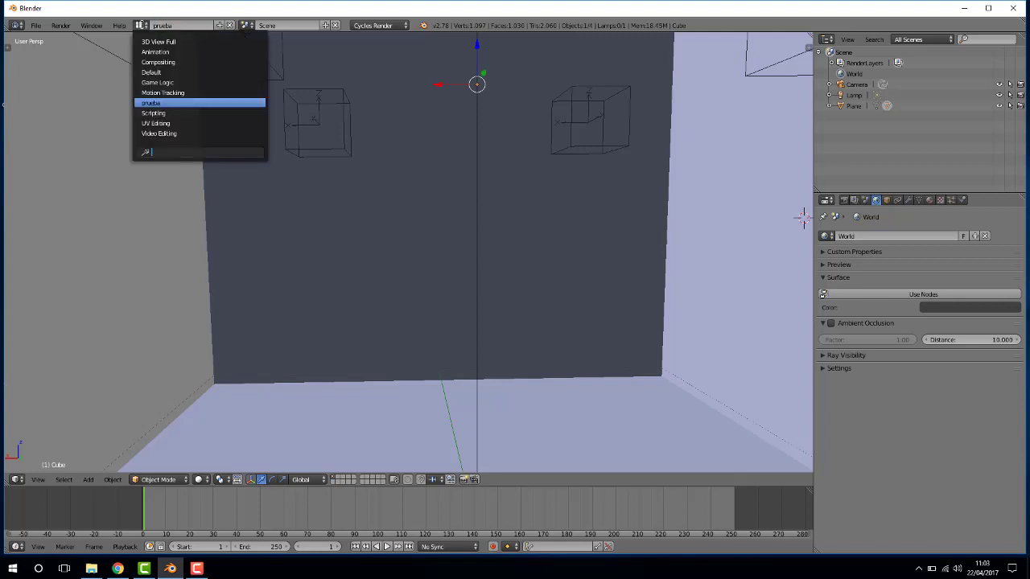
{"action": "left_click", "coordinate": [167, 102]}
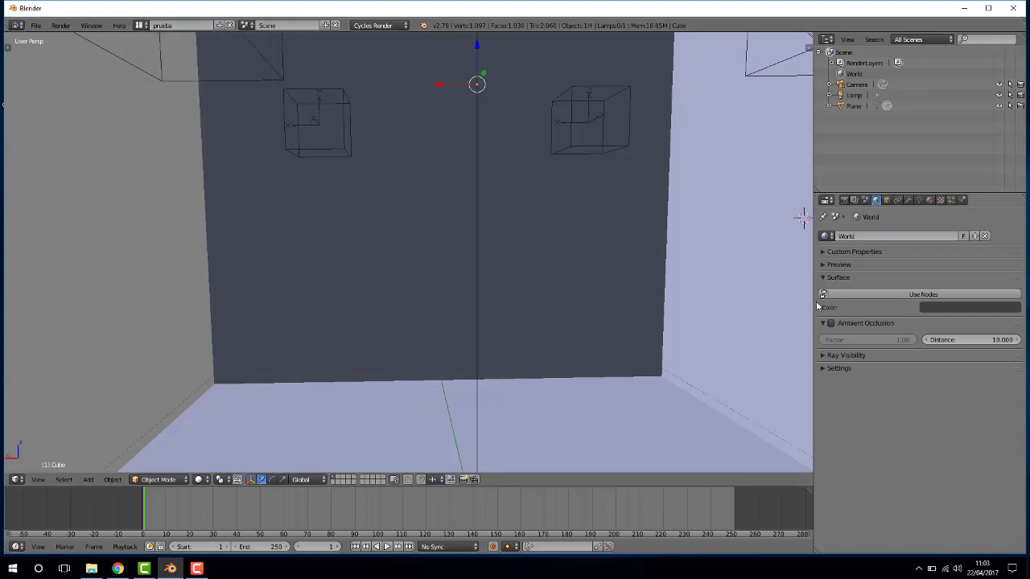
- Turn the properties area into a UV/Image Editor, enlarge the Outliner, and widen the 3D viewport
{"action": "left_click_drag", "start_coordinate": [813, 306], "coordinate": [554, 208]}
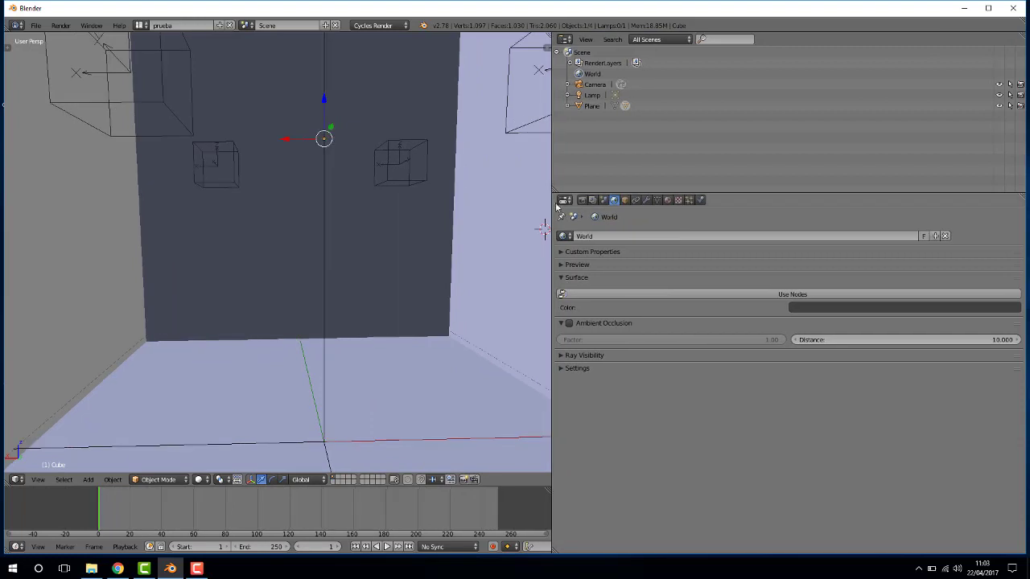
{"action": "left_click", "coordinate": [565, 201]}
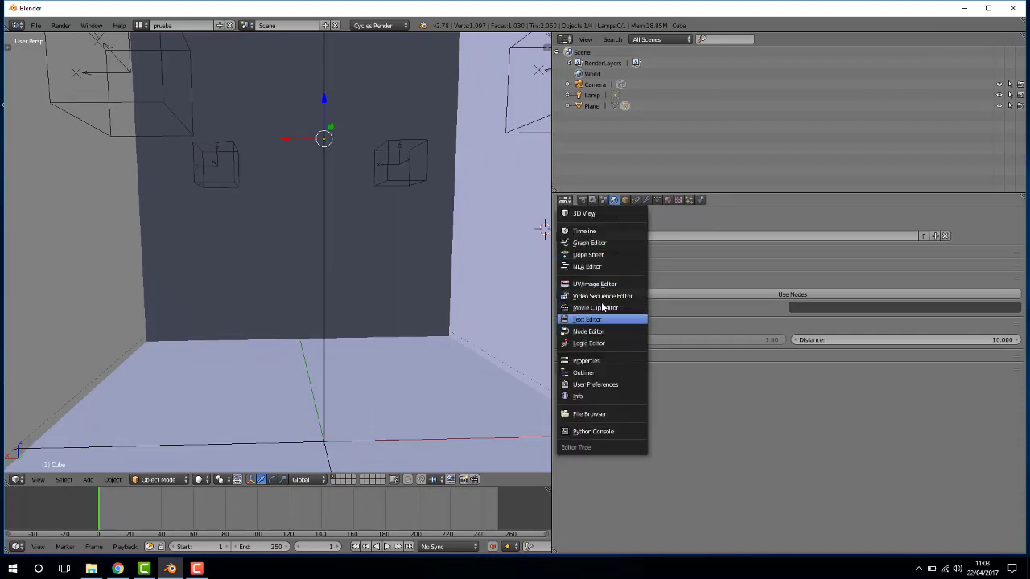
{"action": "left_click", "coordinate": [593, 284]}
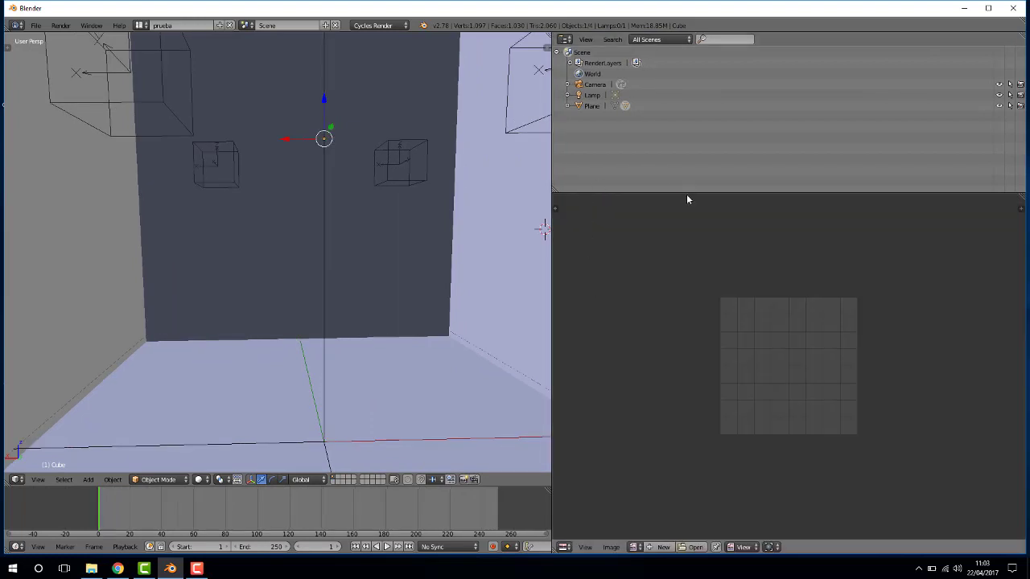
{"action": "mouse_move", "coordinate": [687, 194]}
{"action": "left_mouse_down"}
{"action": "mouse_move", "coordinate": [703, 245]}
{"action": "mouse_move", "coordinate": [703, 328]}
{"action": "left_mouse_up"}
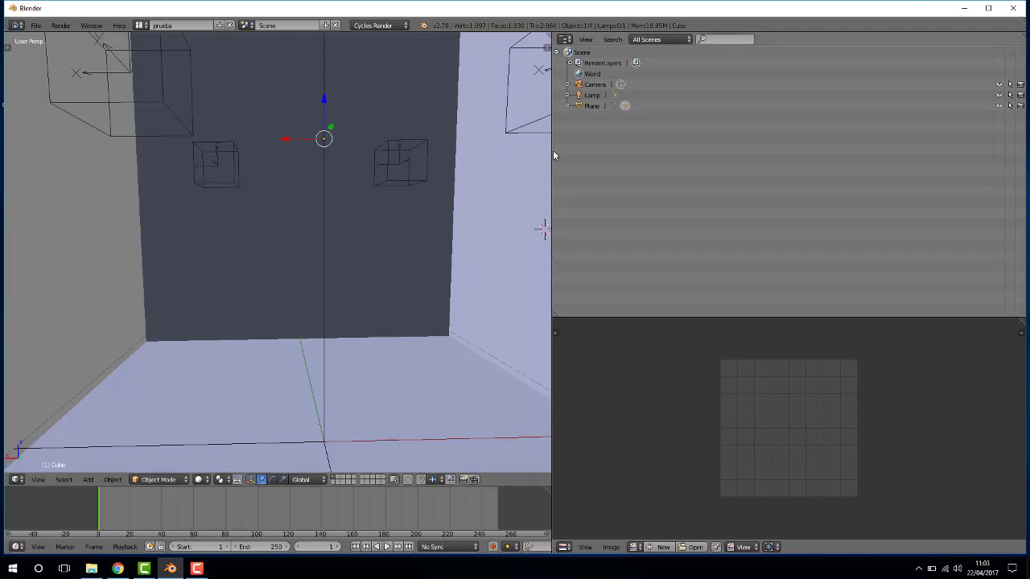
{"action": "left_click_drag", "start_coordinate": [551, 155], "coordinate": [797, 168]}
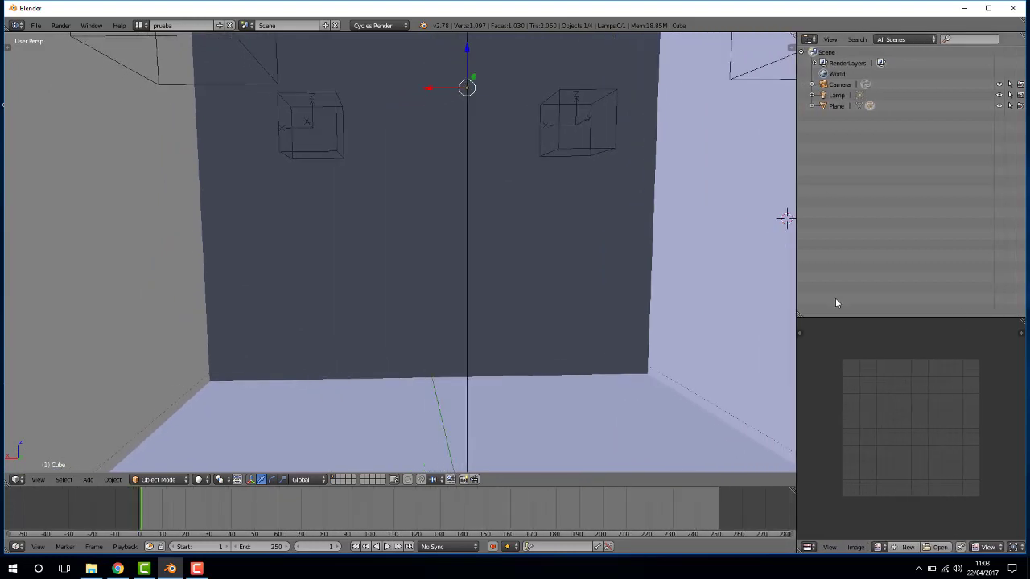
- Switch to the Default layout and check the File menu without saving anything
{"action": "left_click", "coordinate": [141, 25]}
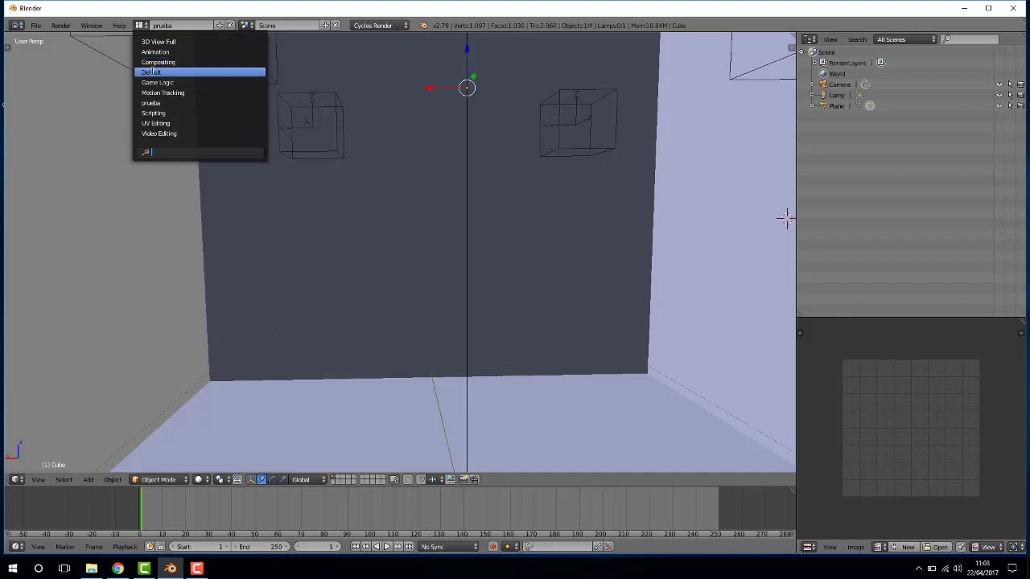
{"action": "left_click", "coordinate": [152, 71]}
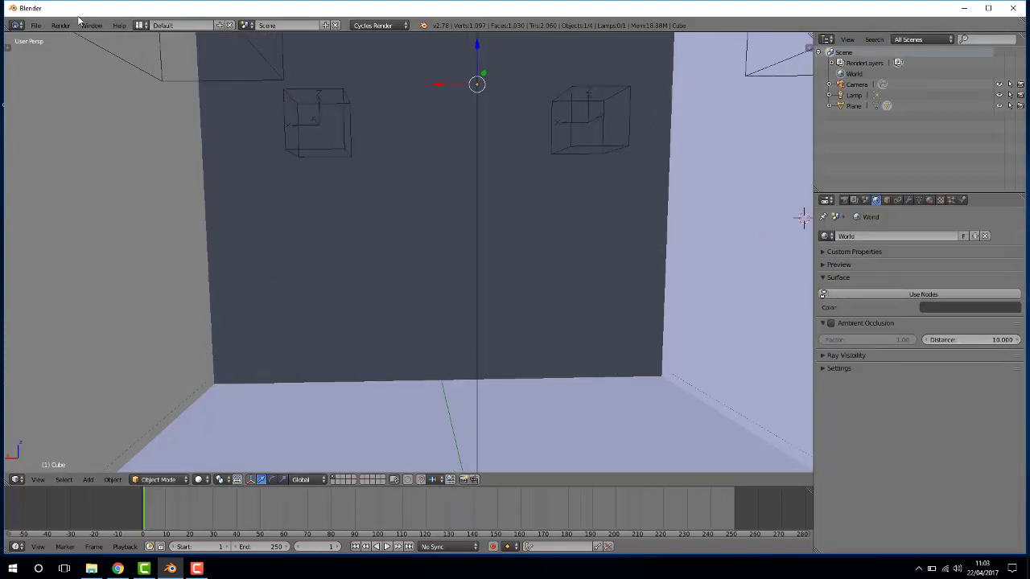
{"action": "left_click", "coordinate": [35, 26]}
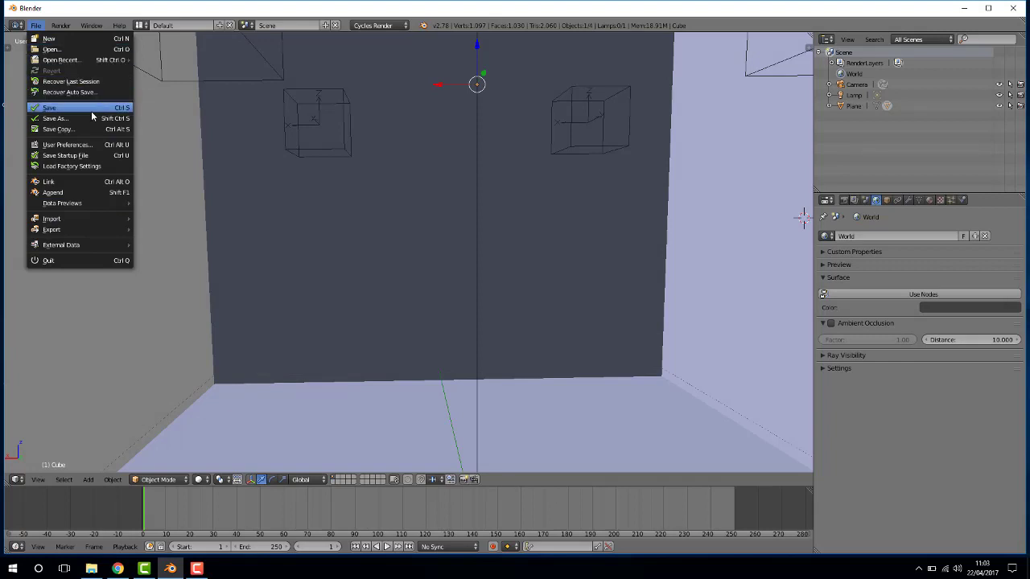
{"action": "left_click", "coordinate": [86, 161]}
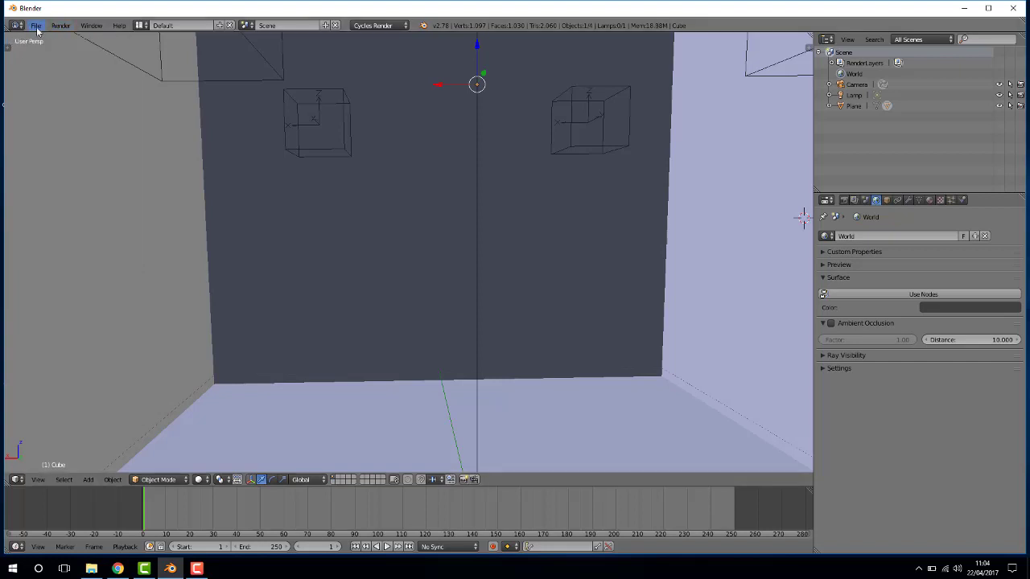
{"action": "left_click", "coordinate": [36, 26]}
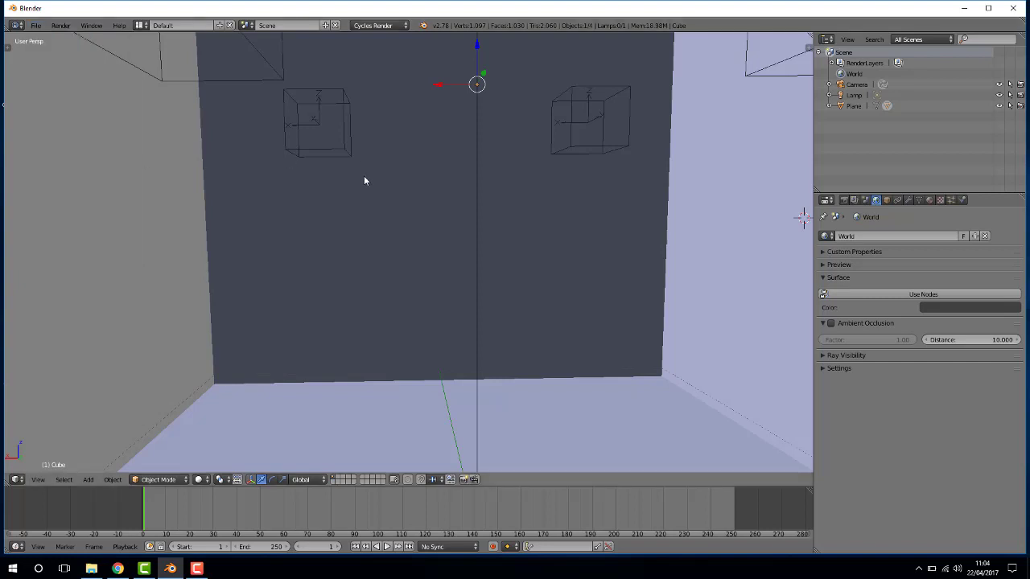
- Return to the prueba layout and request Save Startup File with Ctrl+U
{"action": "left_click", "coordinate": [141, 26]}
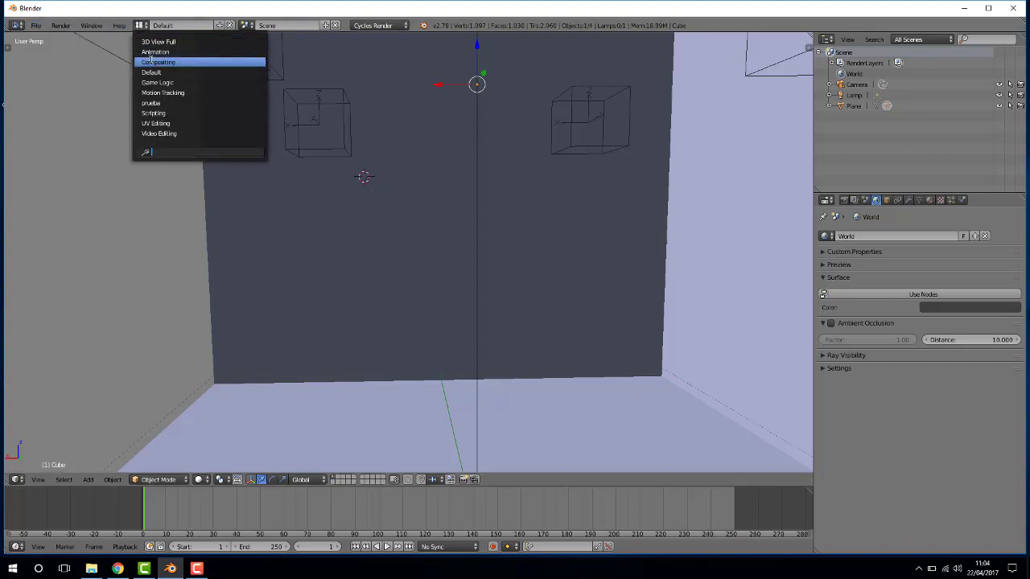
{"action": "left_click", "coordinate": [162, 102]}
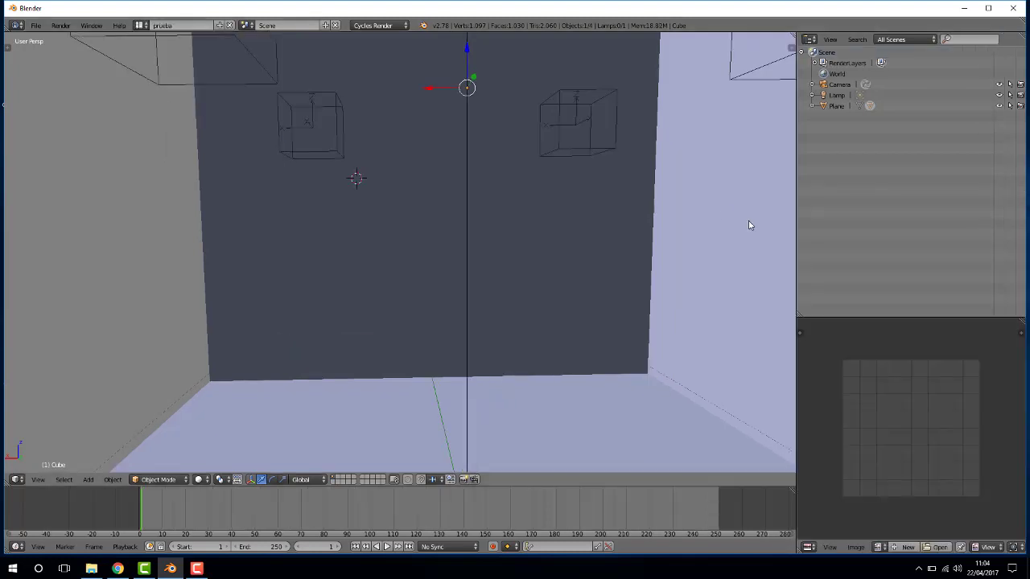
{"action": "key", "text": "ctrl+u"}
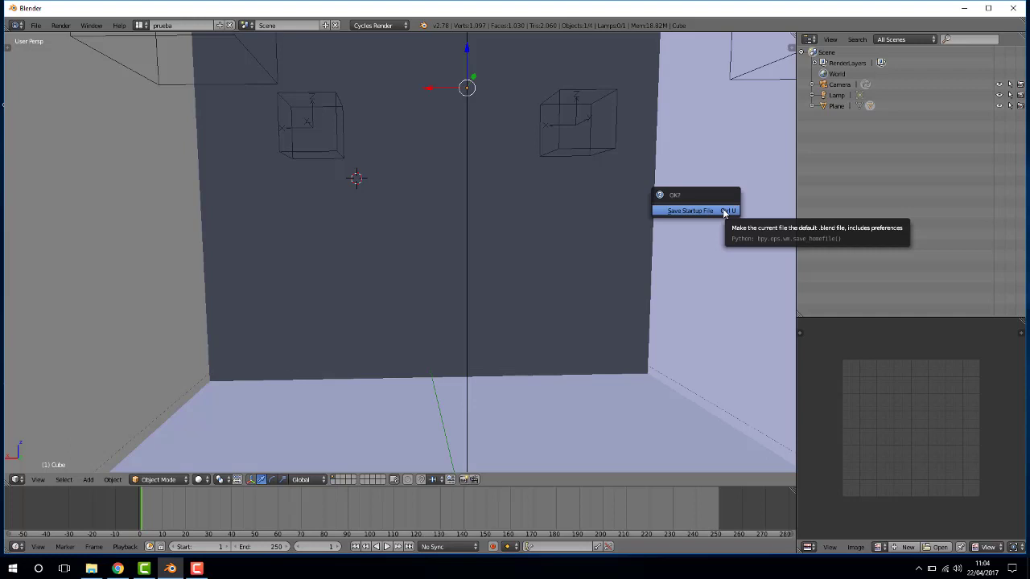
- Confirm saving the startup file, then join the Outliner into the UV/Image Editor
{"action": "left_click", "coordinate": [724, 211]}
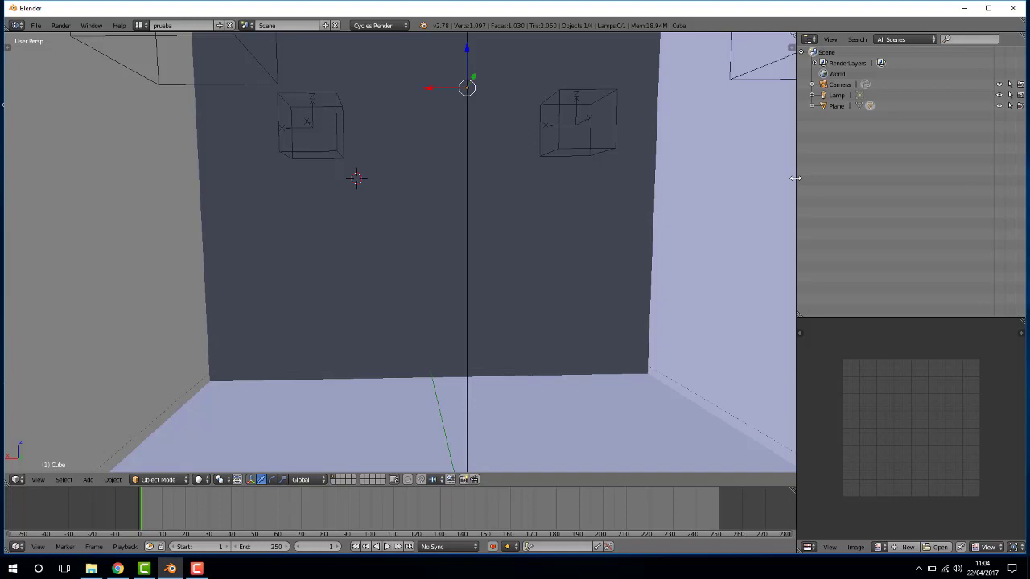
{"action": "left_click_drag", "start_coordinate": [795, 178], "coordinate": [370, 178]}
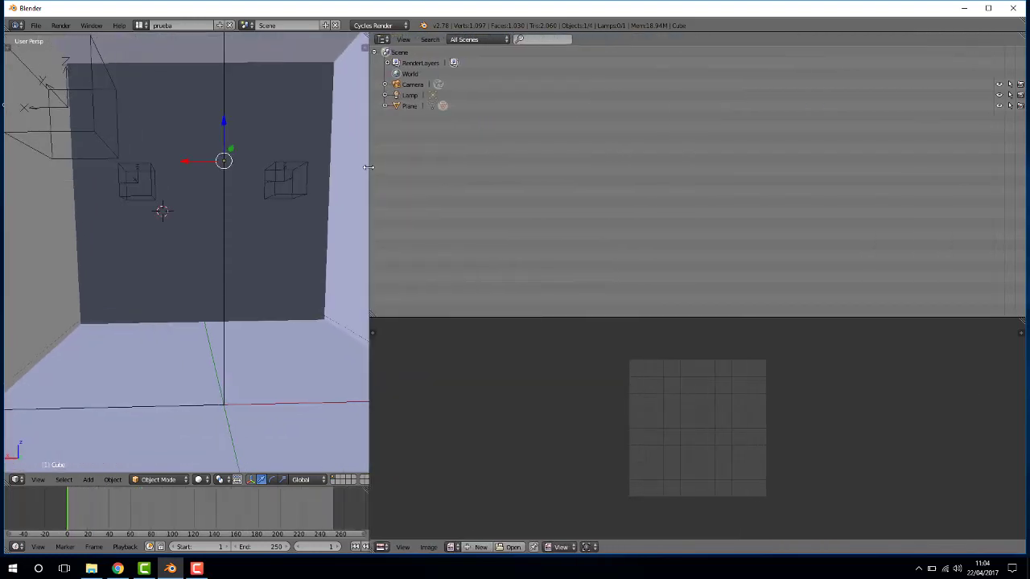
{"action": "right_click", "coordinate": [547, 317]}
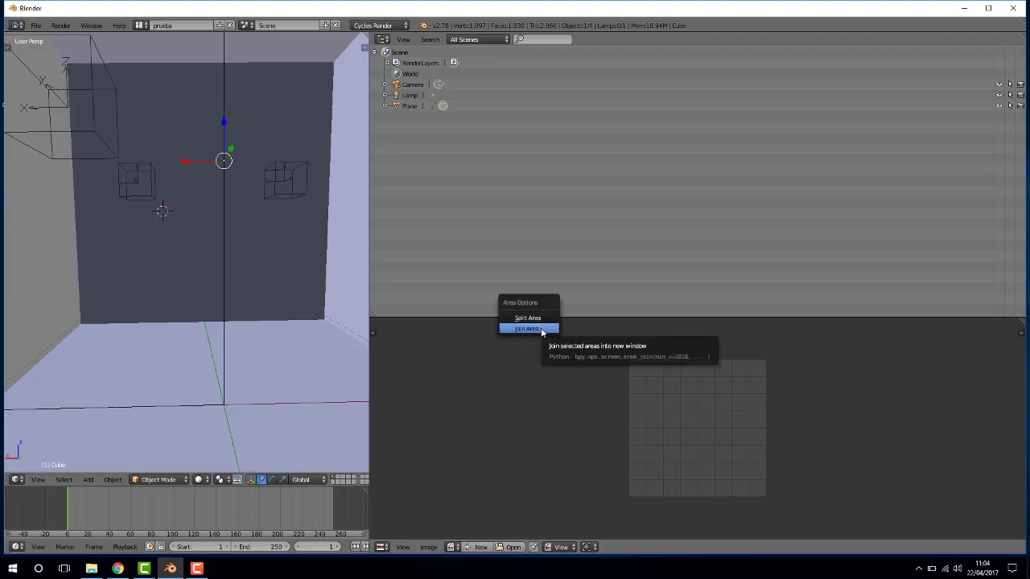
{"action": "left_click", "coordinate": [527, 329]}
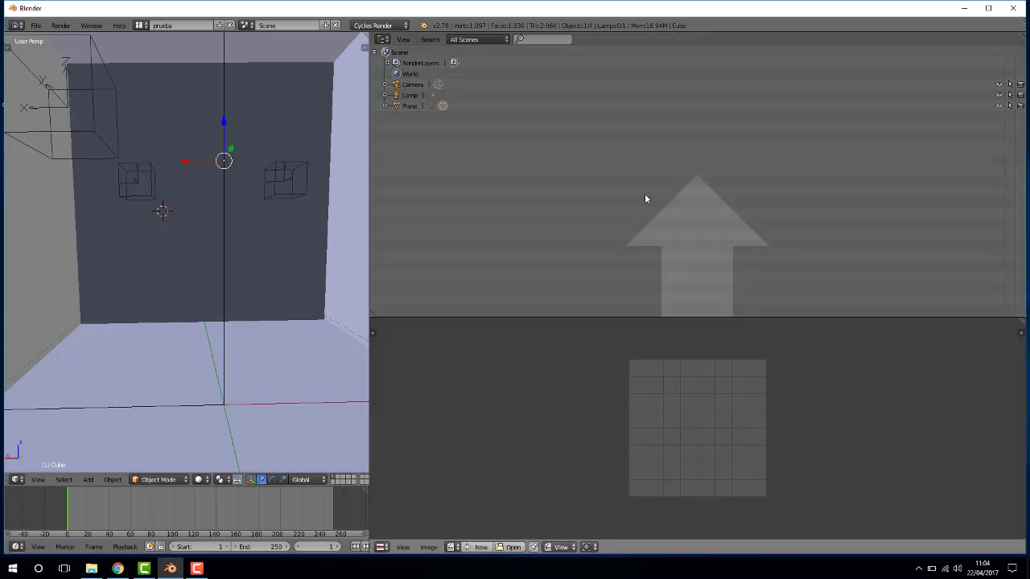
{"action": "left_click", "coordinate": [646, 197]}
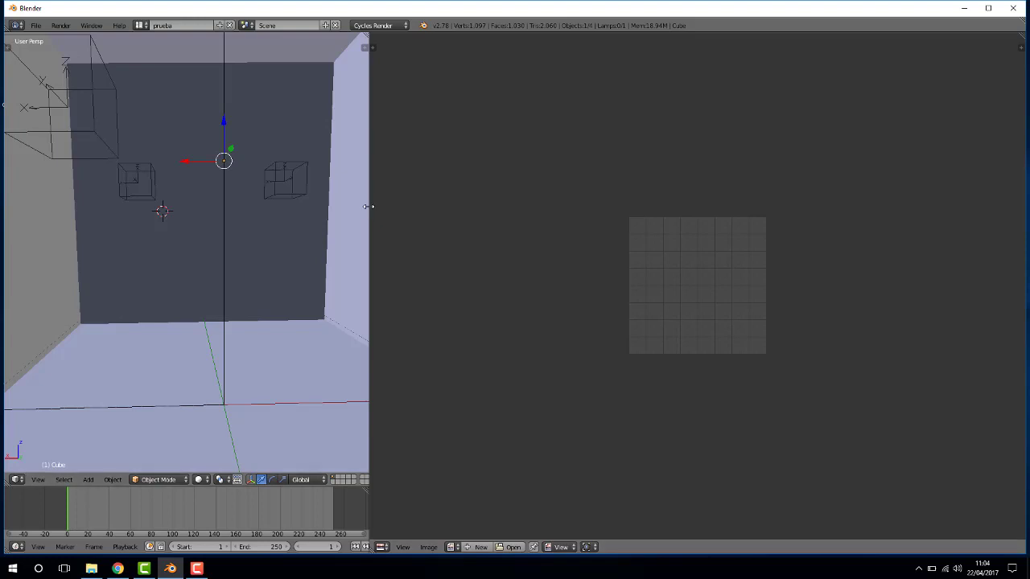
- Widen the 3D viewport slightly and begin splitting it
{"action": "left_click_drag", "start_coordinate": [370, 208], "coordinate": [582, 231]}
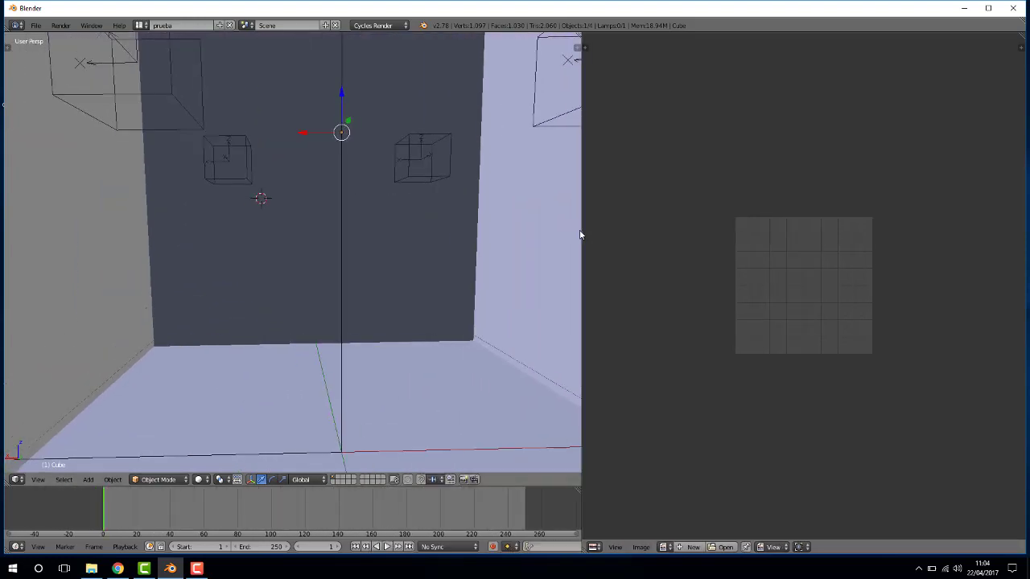
{"action": "right_click", "coordinate": [583, 231]}
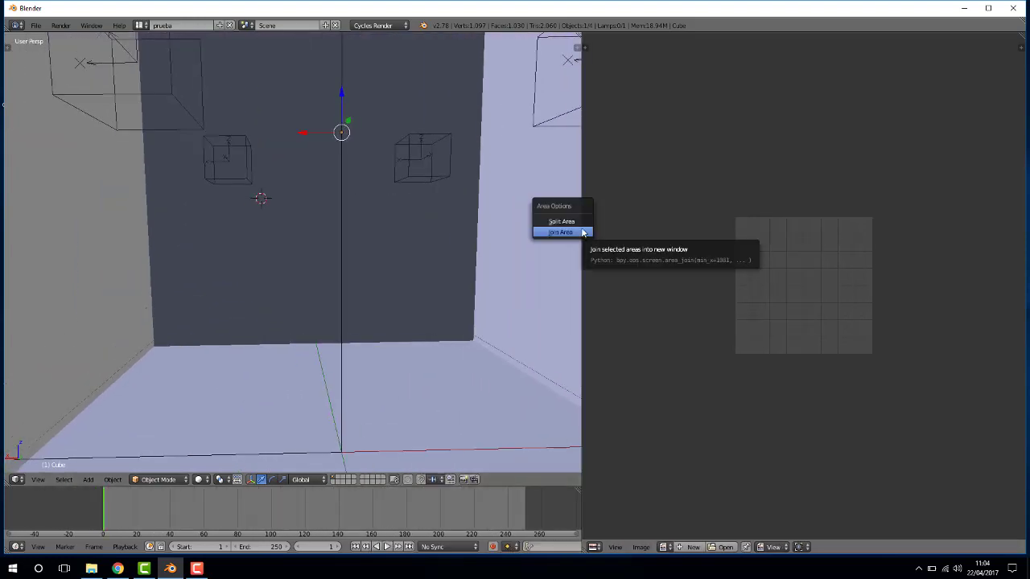
{"action": "left_click", "coordinate": [579, 222]}
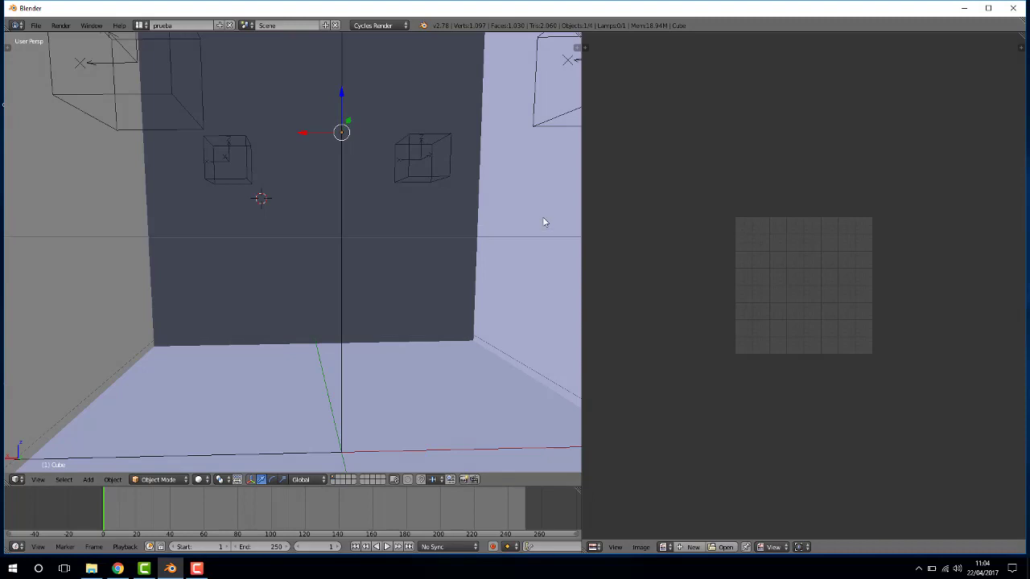
- Split the 3D viewport and set the resulting areas to Timeline, Node Editor and 3D View
{"action": "left_click", "coordinate": [544, 201]}
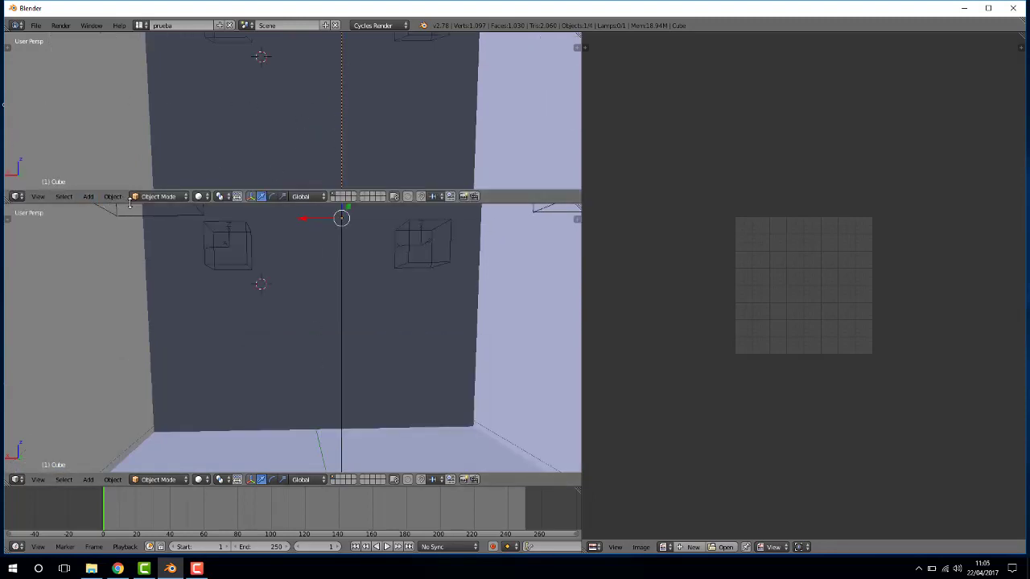
{"action": "left_click_drag", "start_coordinate": [129, 202], "coordinate": [136, 262]}
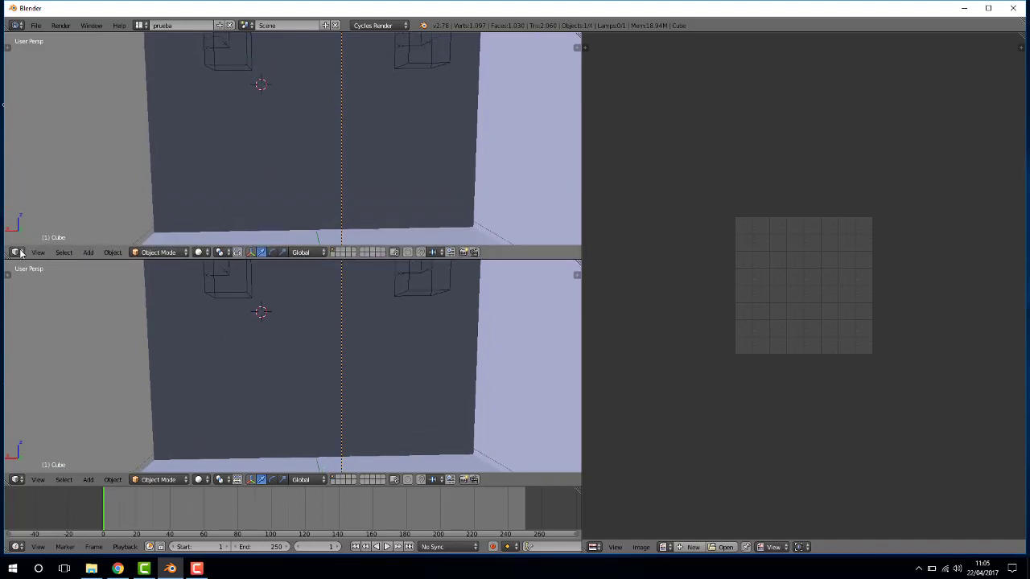
{"action": "left_click", "coordinate": [17, 252]}
{"action": "left_click", "coordinate": [28, 283]}
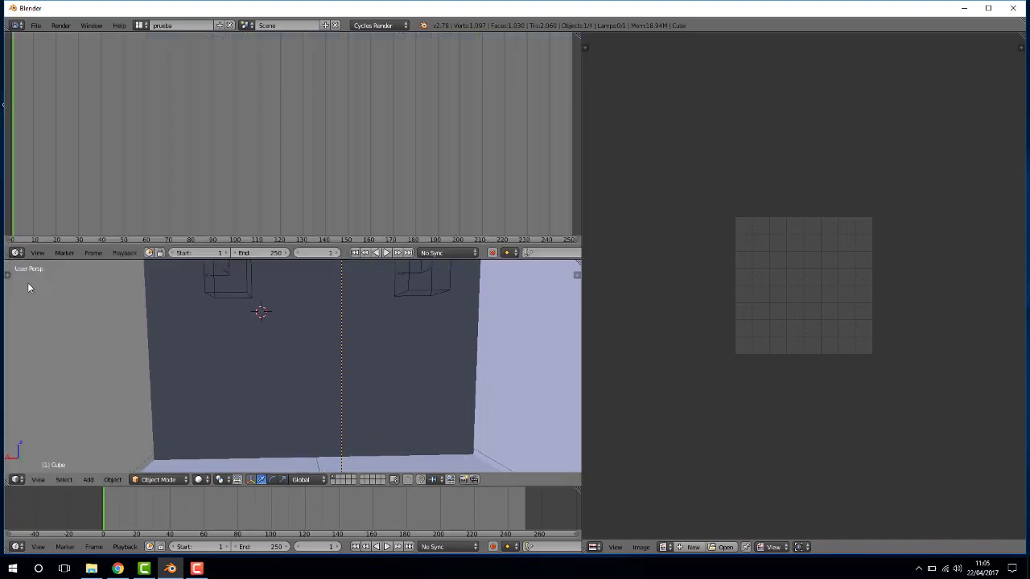
{"action": "left_click", "coordinate": [16, 480]}
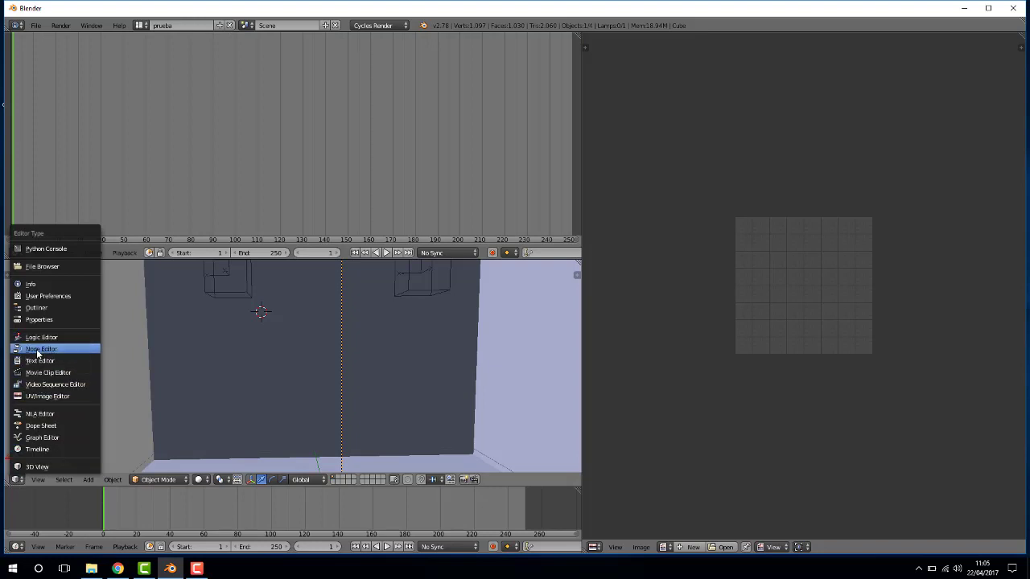
{"action": "left_click", "coordinate": [38, 350]}
{"action": "left_click", "coordinate": [16, 253]}
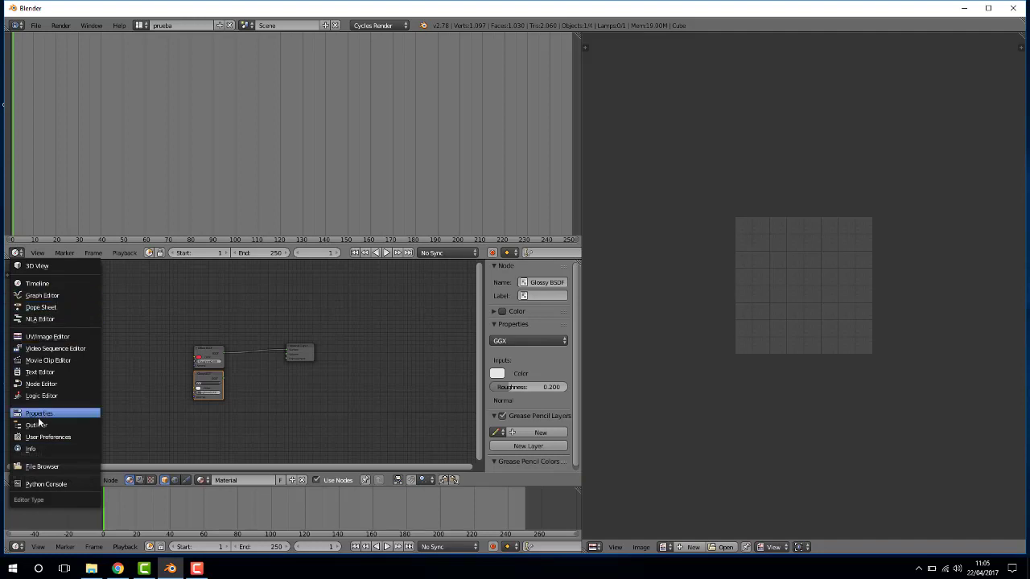
{"action": "left_click", "coordinate": [47, 267]}
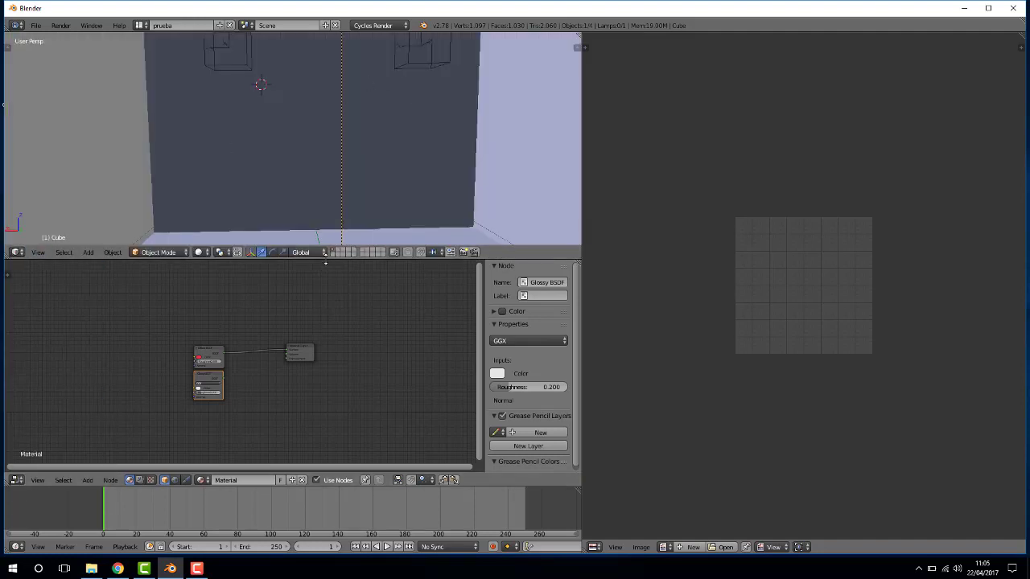
{"action": "left_click_drag", "start_coordinate": [322, 259], "coordinate": [324, 322]}
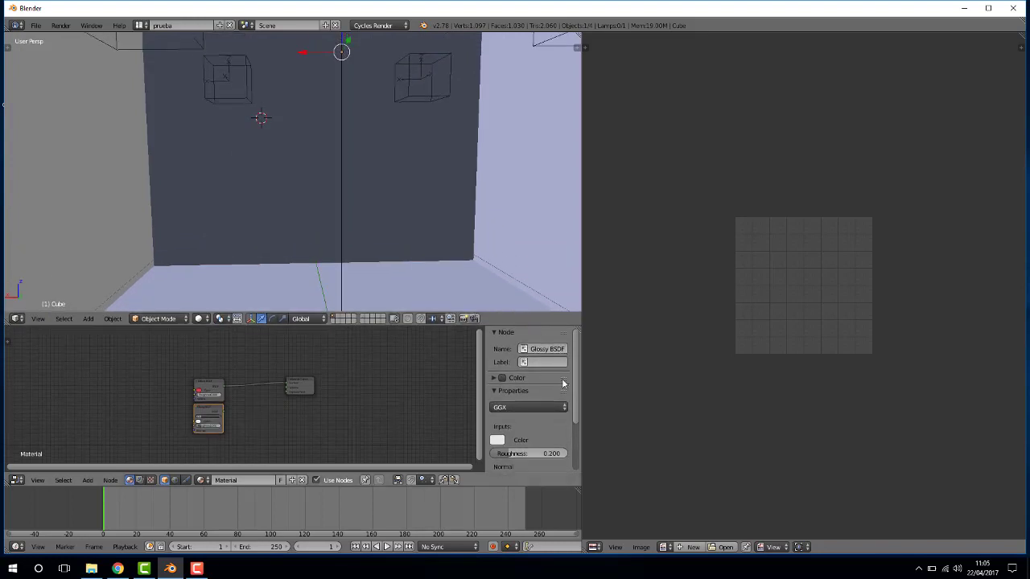
- Merge the timeline into the Node Editor and widen the 3D view and node editor column
{"action": "right_click", "coordinate": [195, 487]}
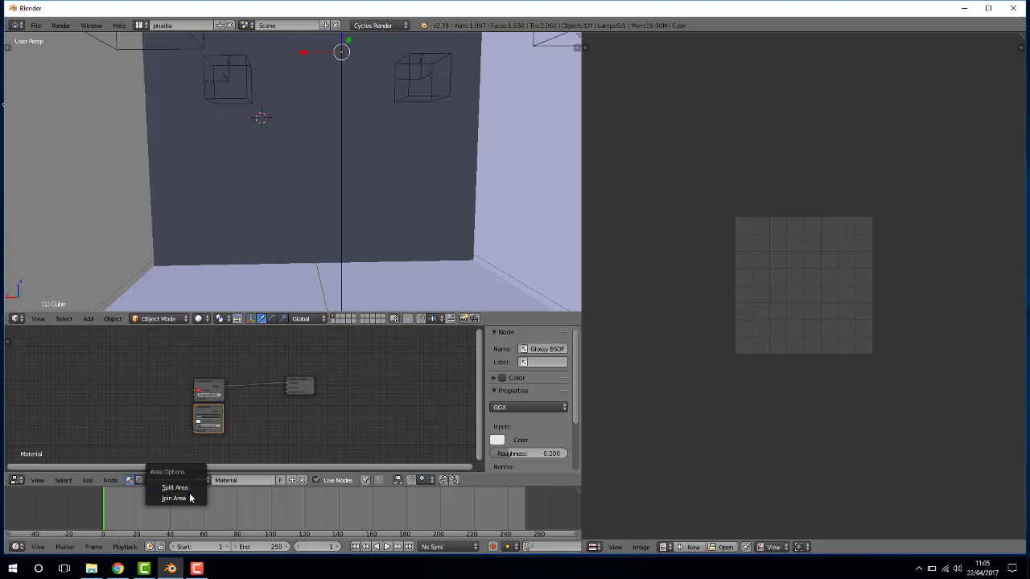
{"action": "left_click", "coordinate": [191, 499]}
{"action": "left_click", "coordinate": [189, 519]}
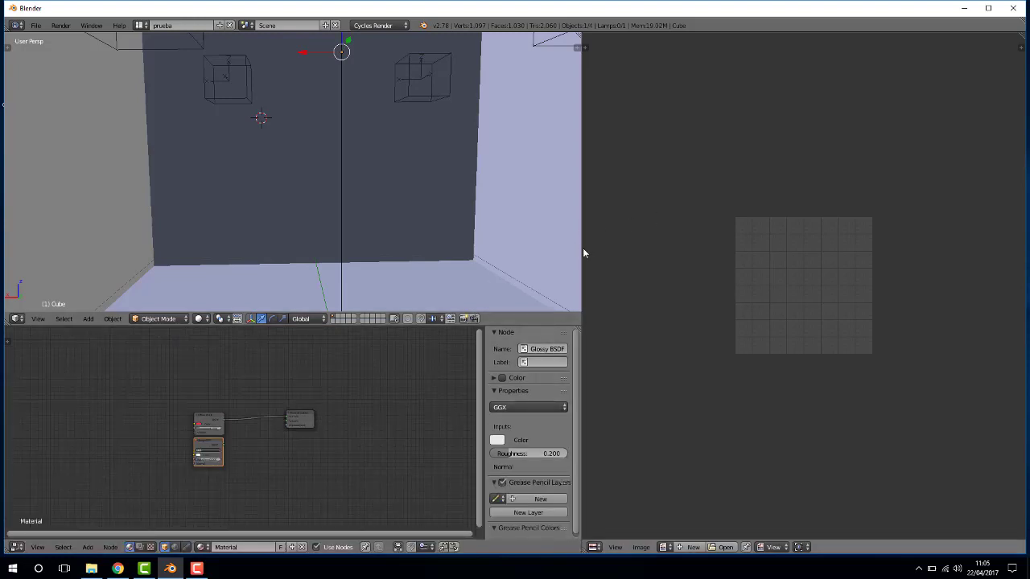
{"action": "left_click_drag", "start_coordinate": [584, 253], "coordinate": [704, 260]}
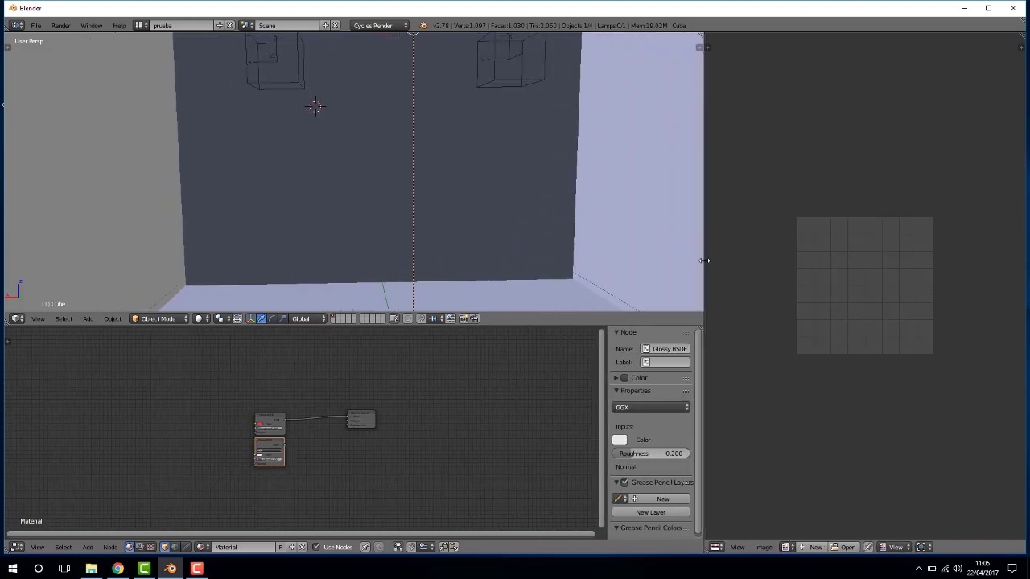
{"action": "scroll", "coordinate": [405, 167], "scroll_direction": "down", "scroll_amount": 5}
{"action": "scroll", "coordinate": [405, 167], "scroll_direction": "up", "scroll_amount": 2}
{"action": "scroll", "coordinate": [406, 176], "scroll_direction": "up", "scroll_amount": 2}
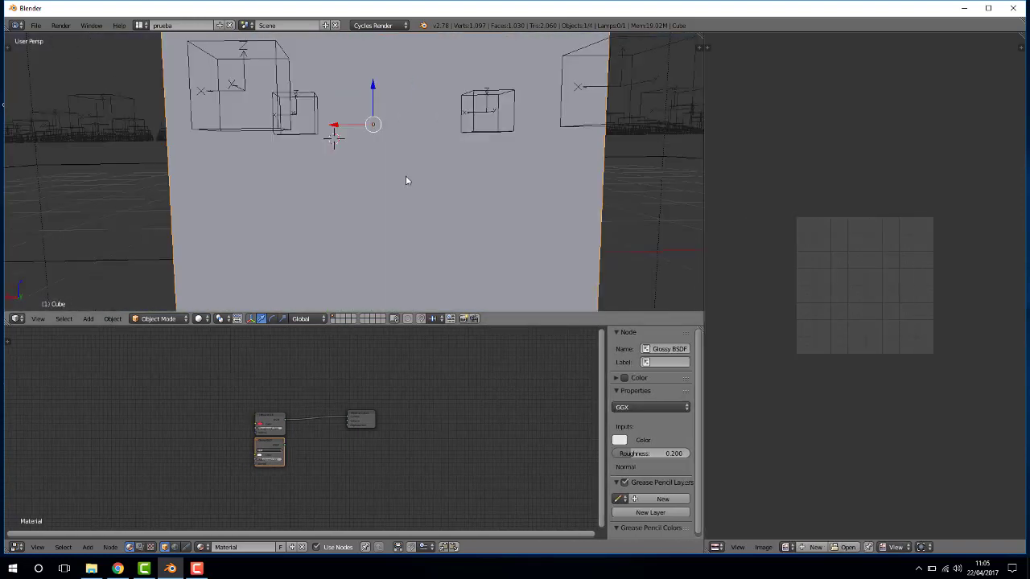
{"action": "left_click", "coordinate": [197, 569]}
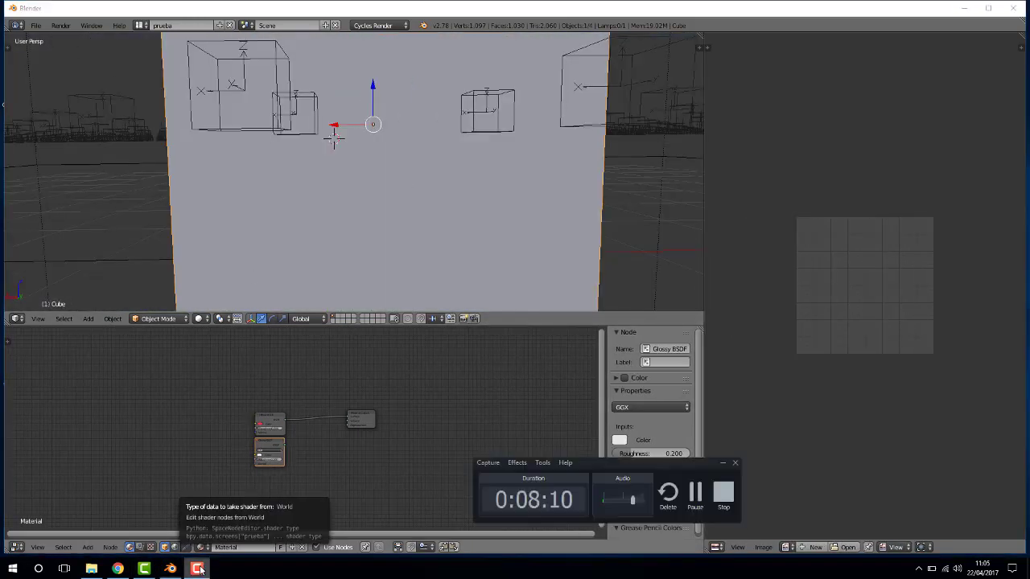